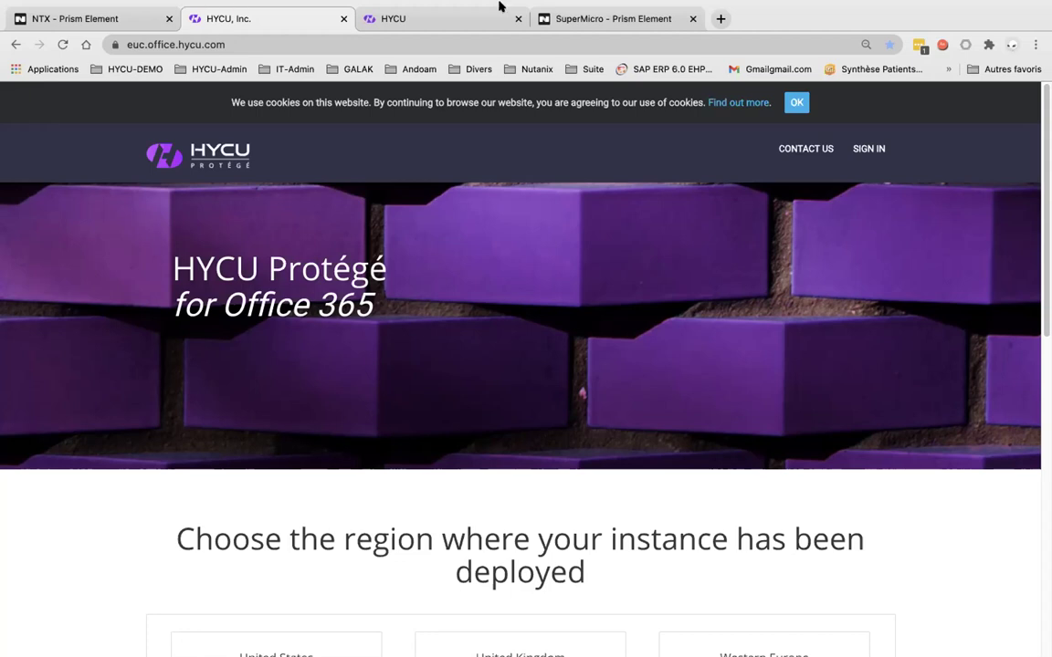
# Sign in with the registered e-mail address and authenticate through the chosen Office 365 account
pyautogui.click(864, 150)
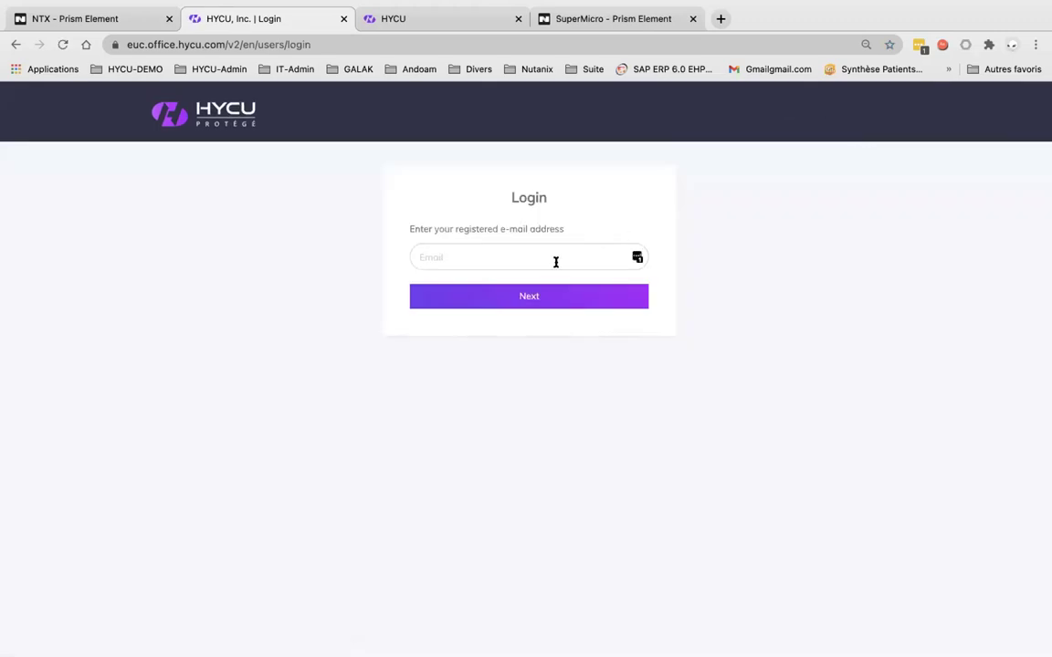
pyautogui.click(555, 262)
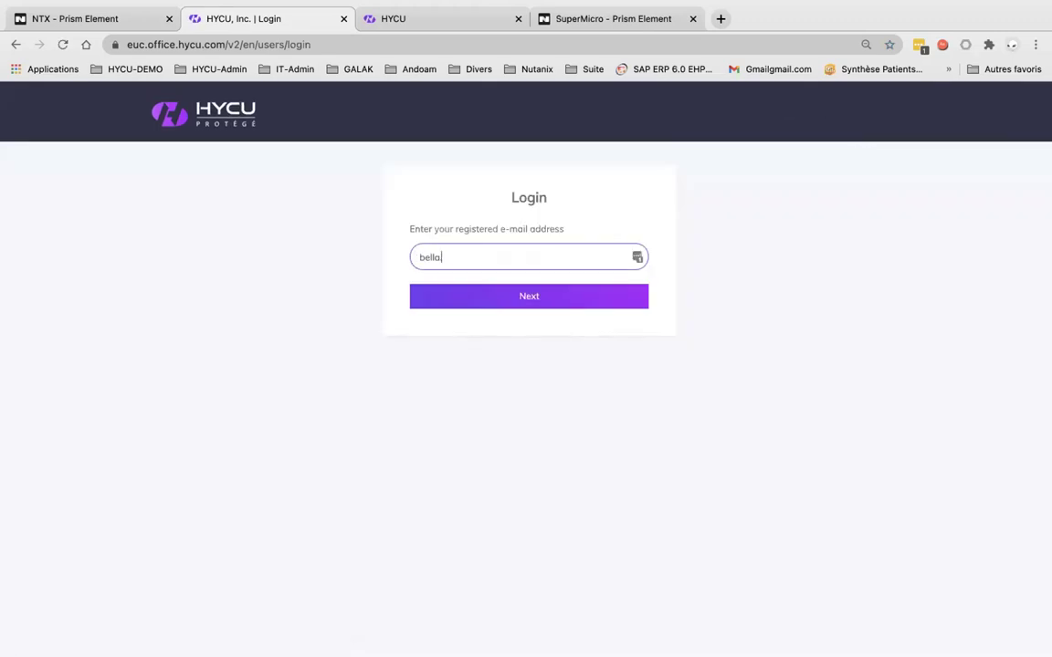
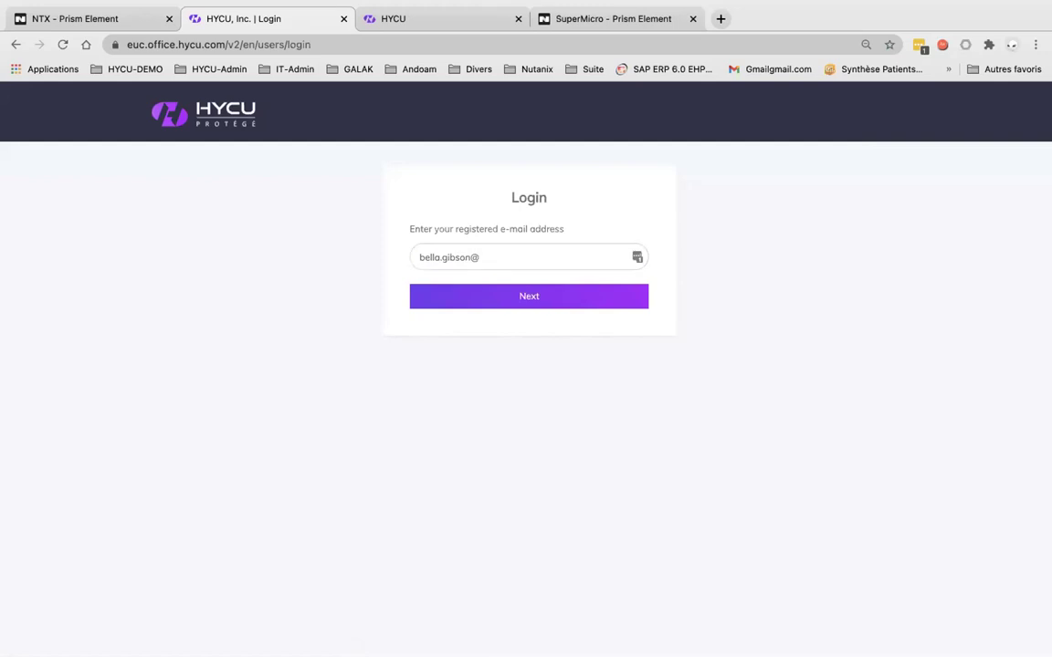
pyautogui.click(580, 253)
pyautogui.write('hycu.com')
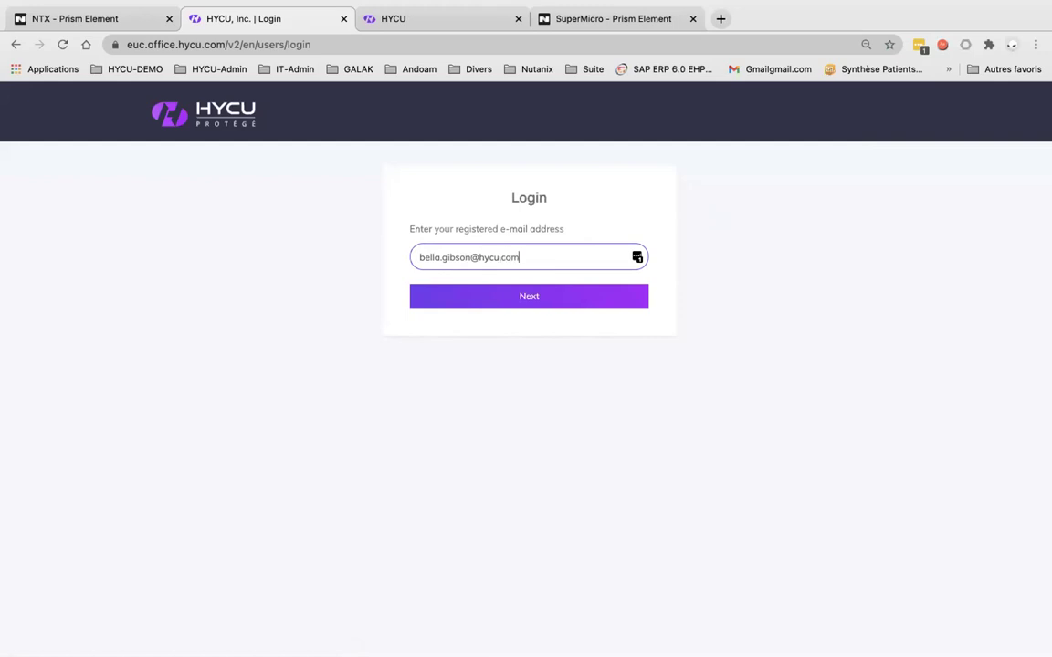
pyautogui.press('Return')
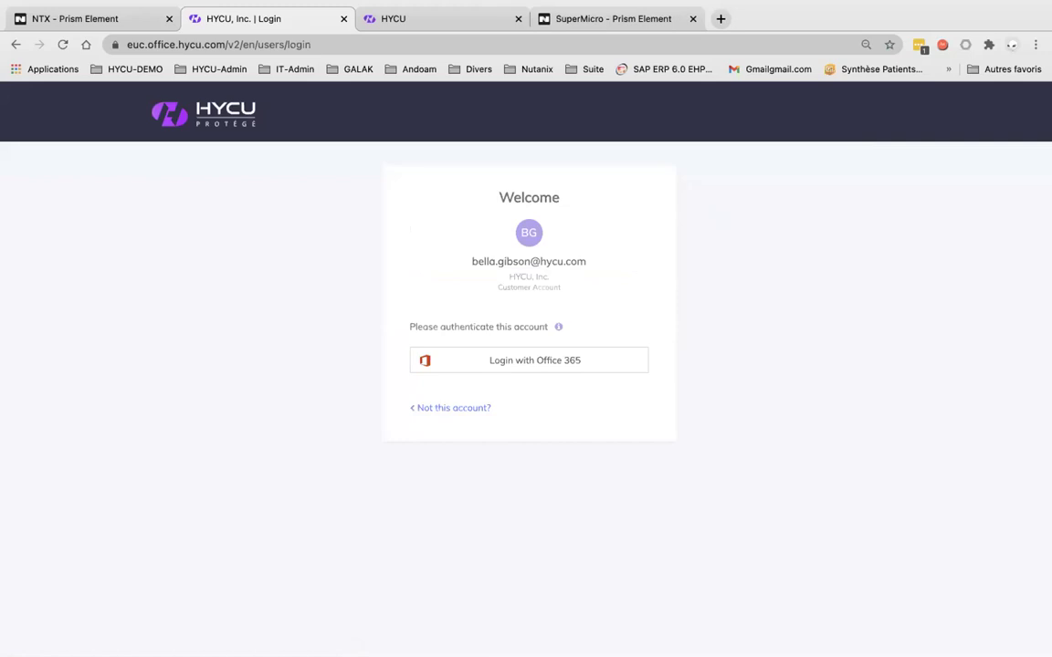
pyautogui.click(525, 361)
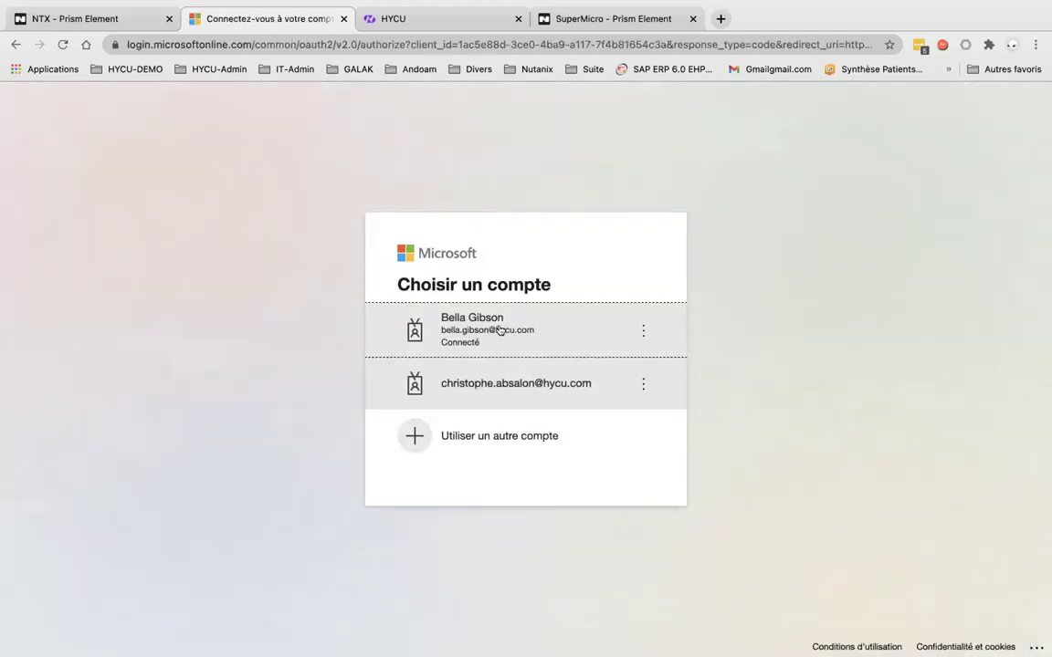
pyautogui.click(500, 330)
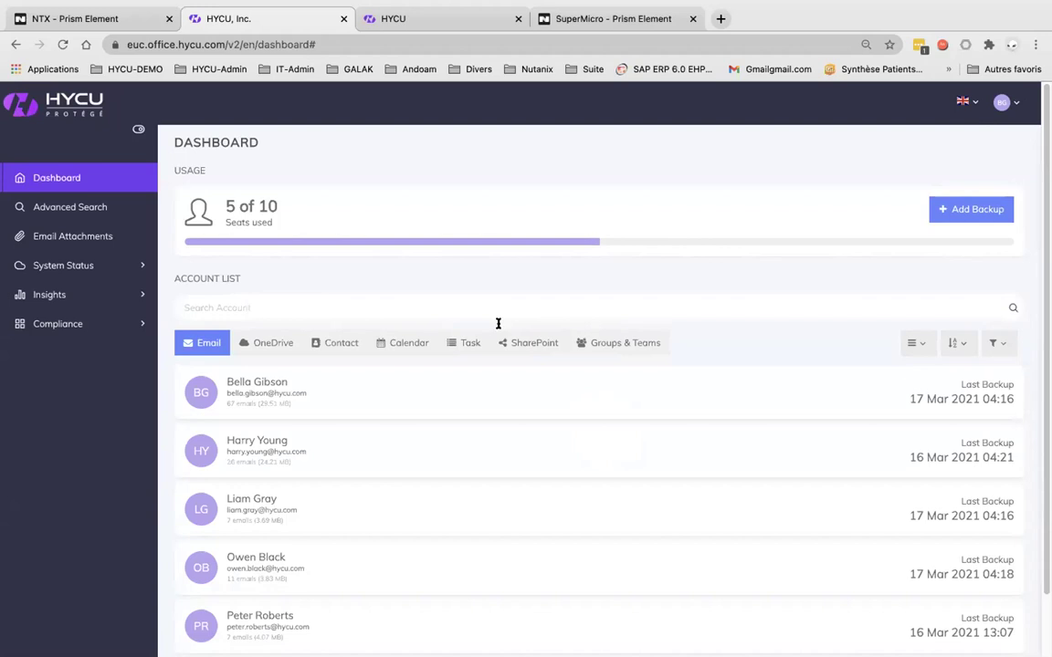
# Switch the interface language to French and back to English, then open Add Backup
pyautogui.click(966, 102)
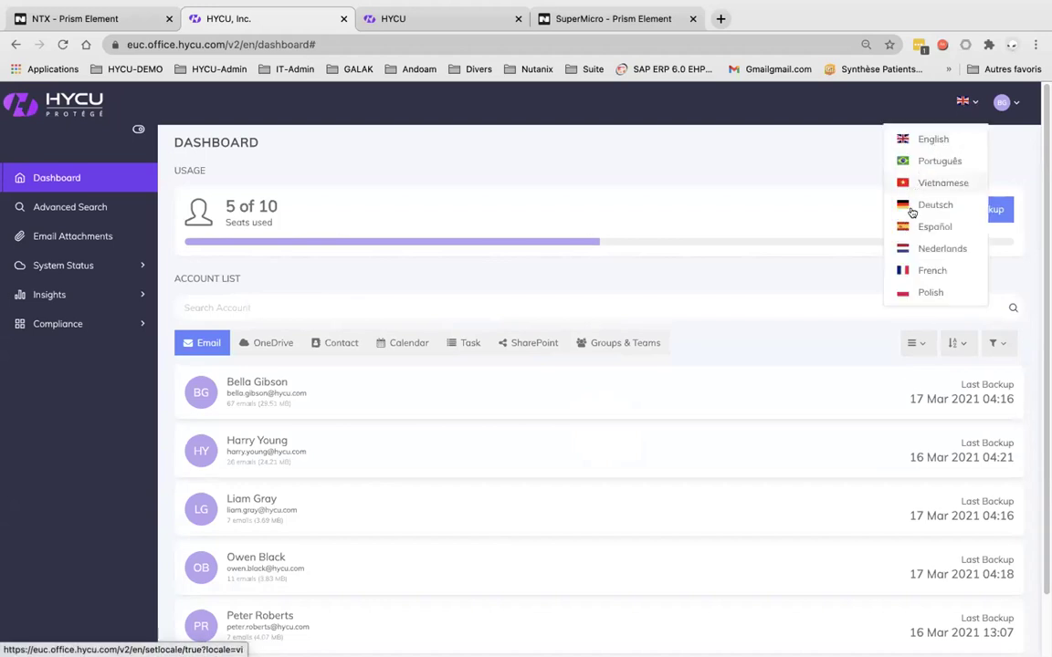
pyautogui.click(914, 270)
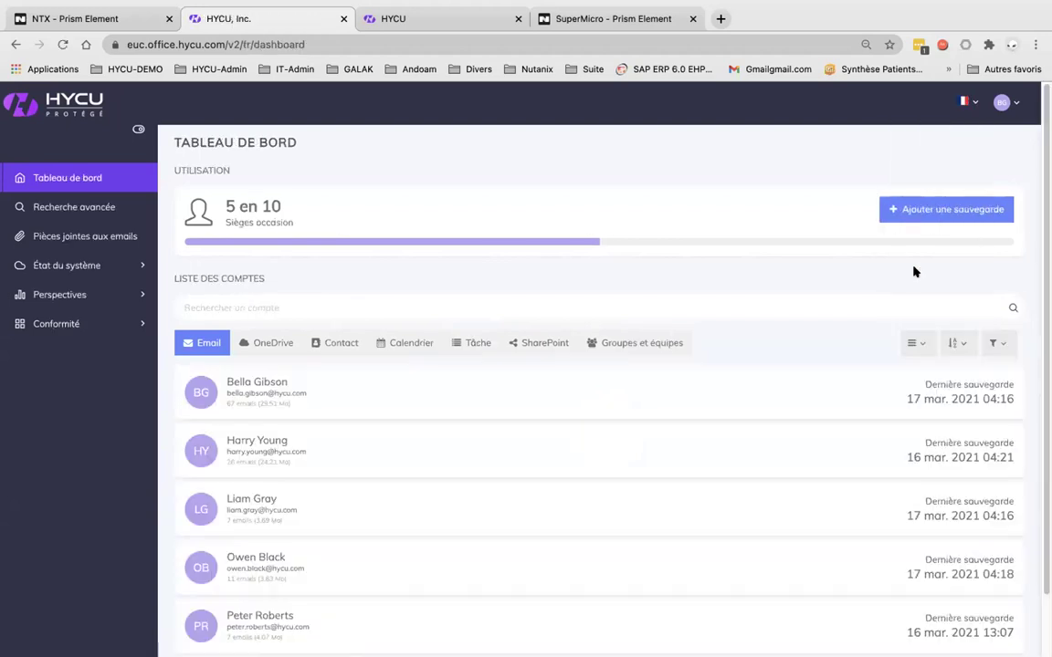
pyautogui.click(976, 104)
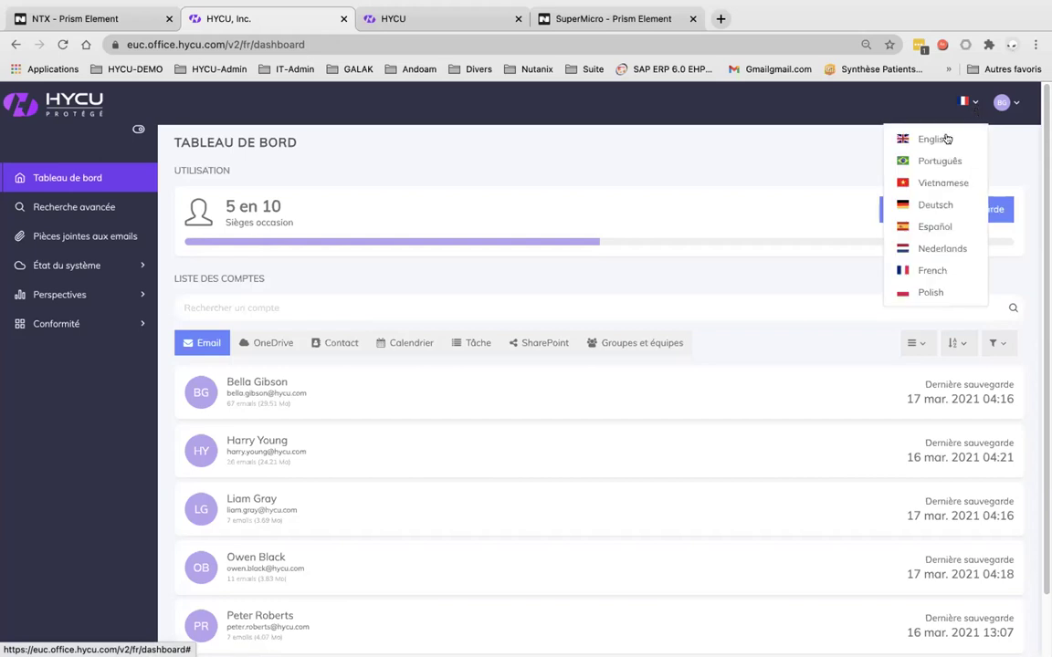
pyautogui.click(932, 138)
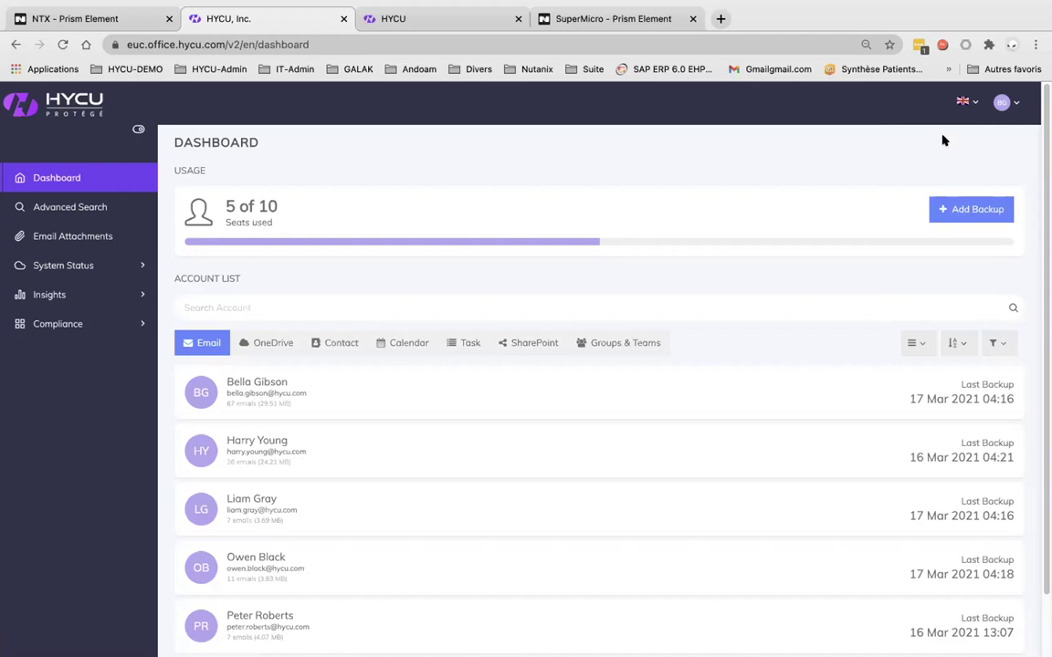
pyautogui.click(985, 210)
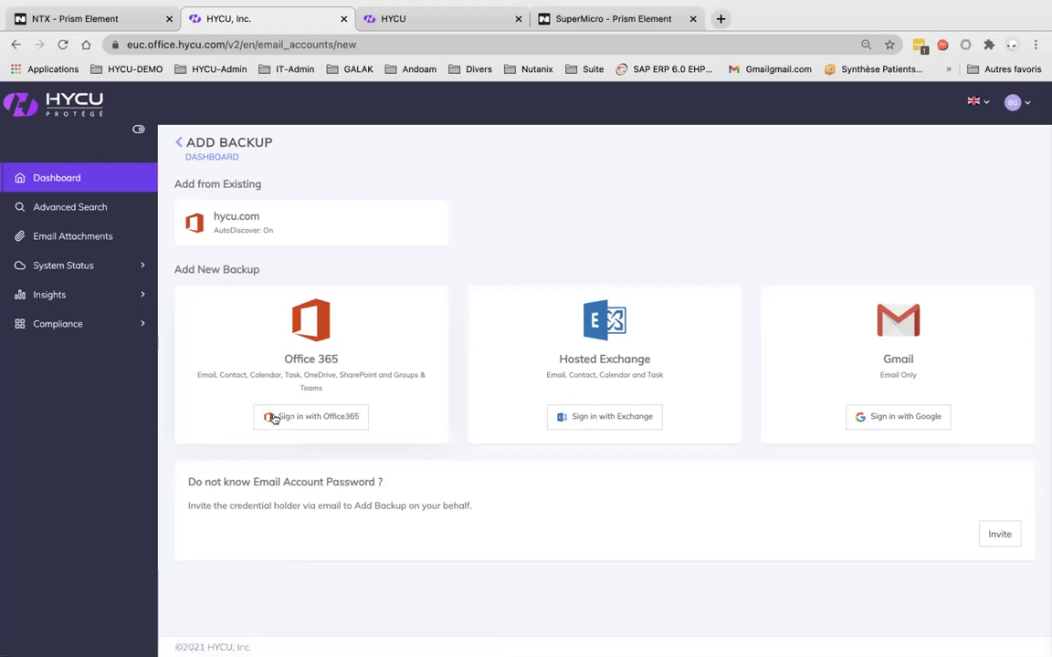
# Leave the Add Backup page for the Dashboard showing 5 of 10 seats used
pyautogui.click(81, 183)
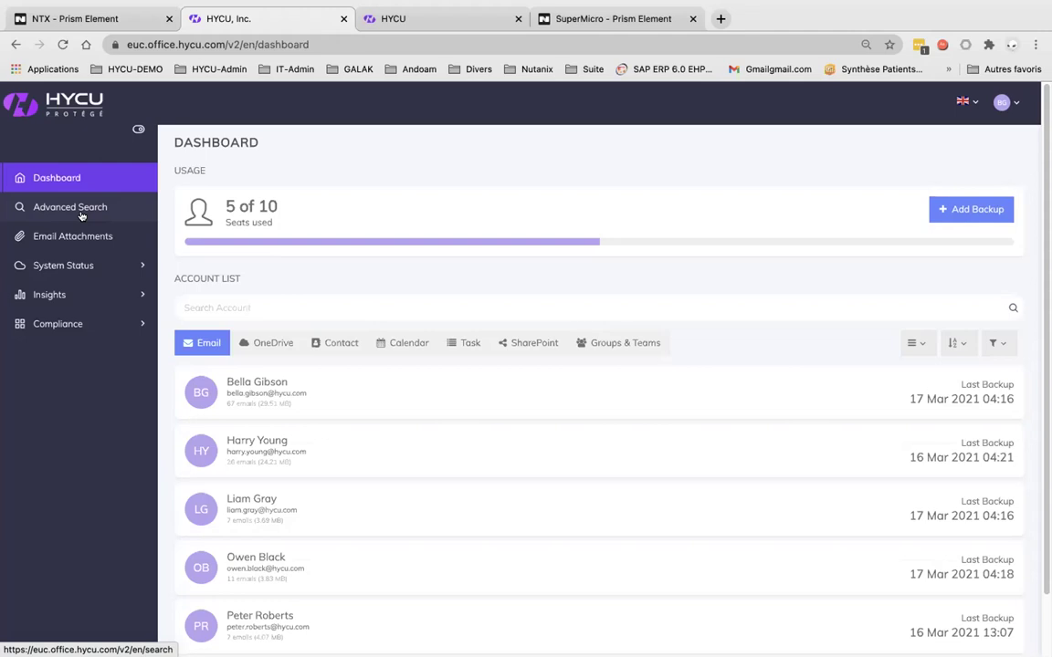
# Check an account's email Download formats, then list OneDrive and then Contact backups
pyautogui.moveTo(245, 387)
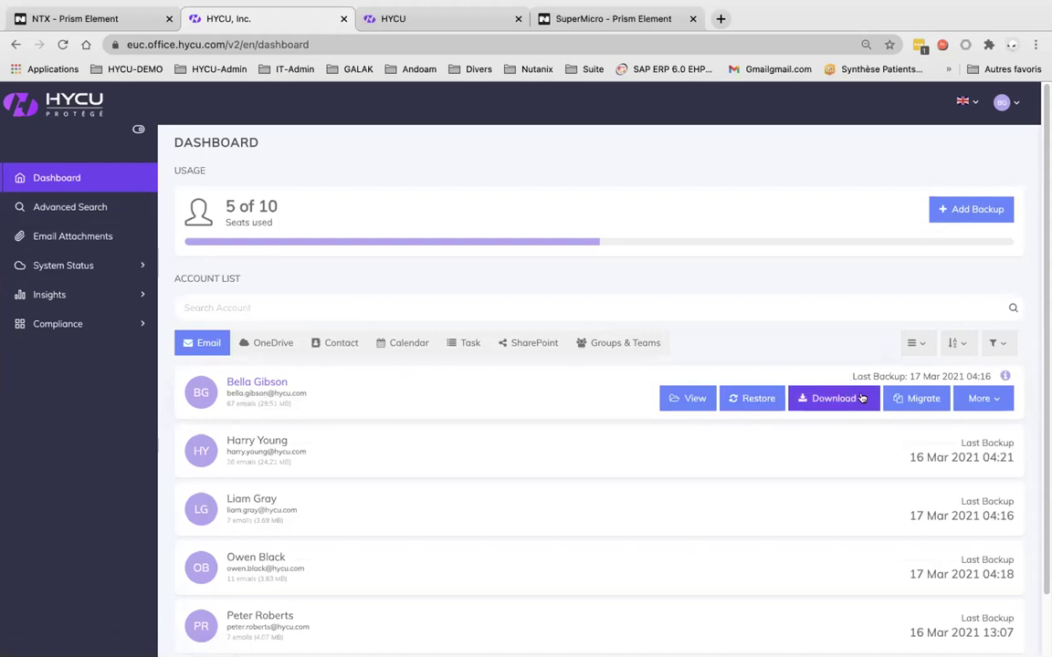
pyautogui.click(861, 398)
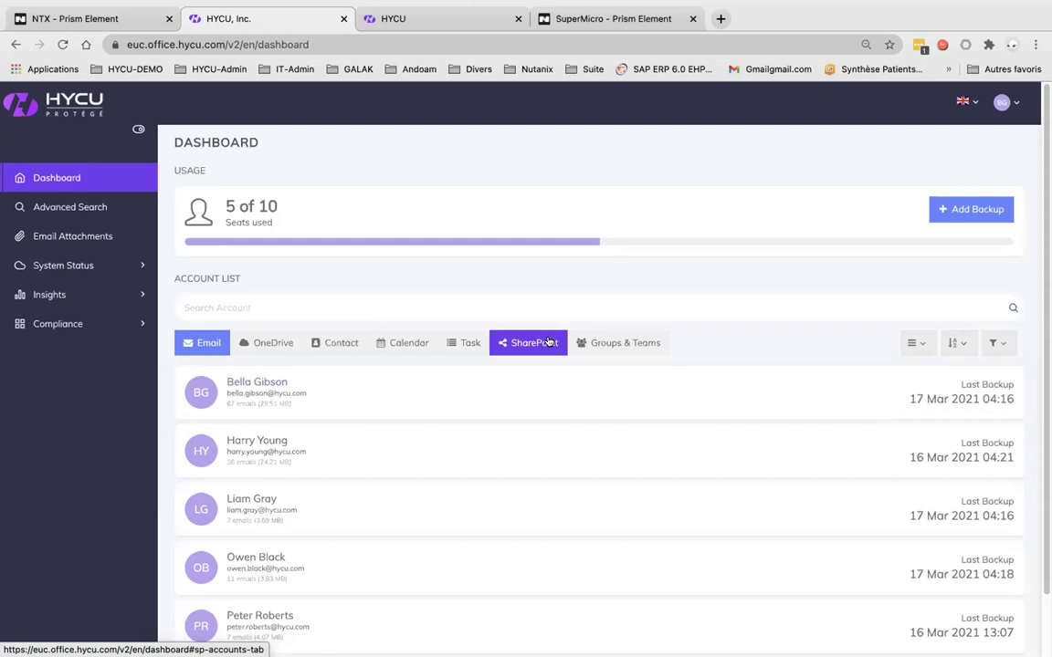
pyautogui.click(272, 342)
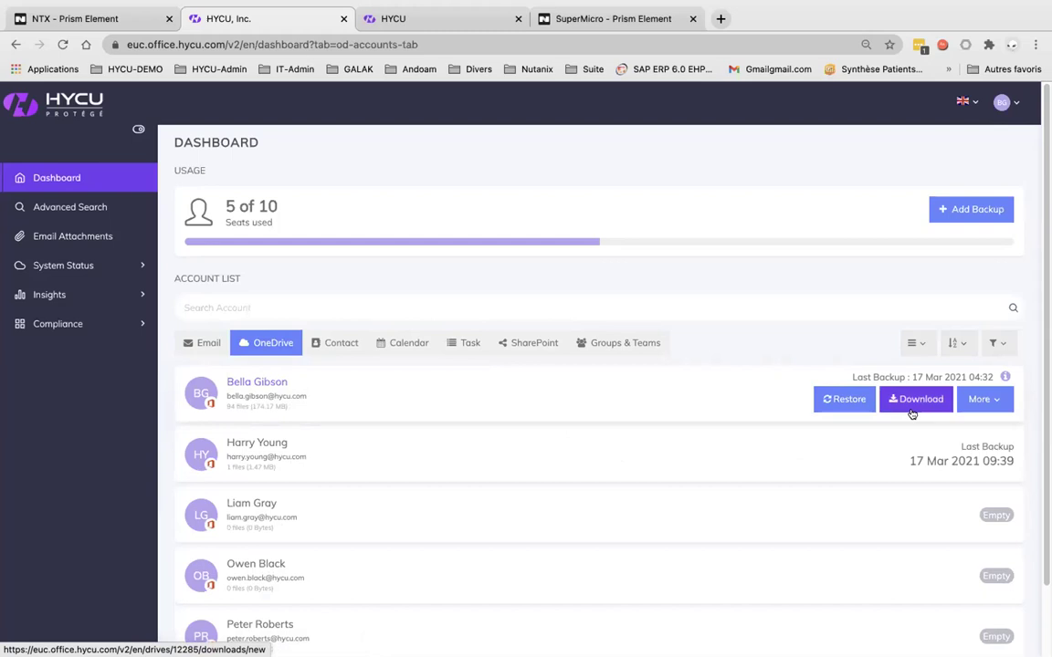
pyautogui.click(334, 343)
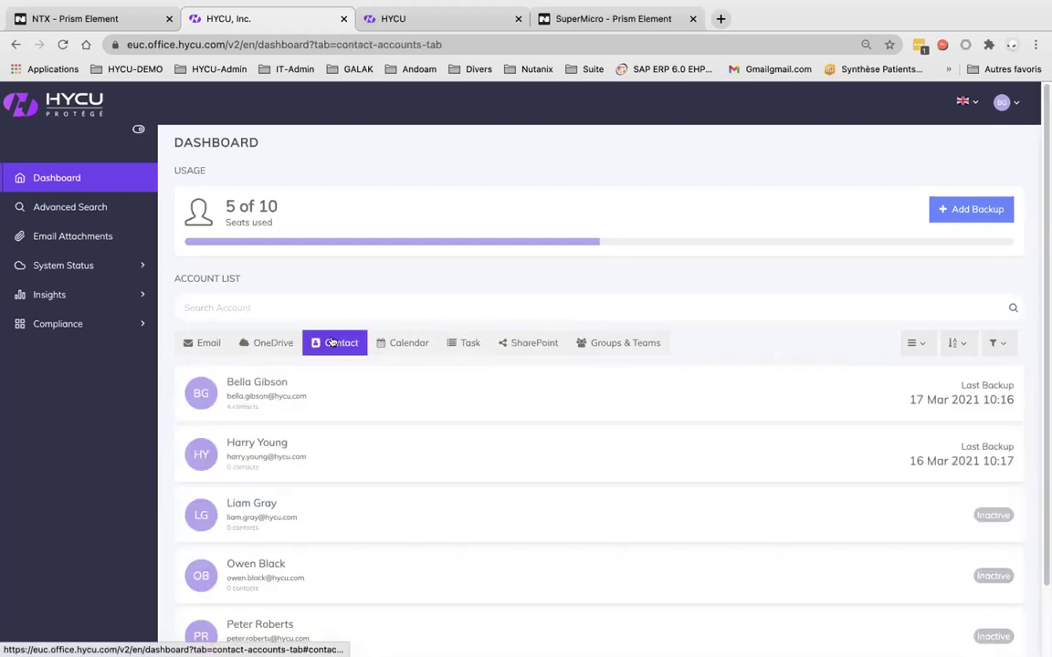
# Browse the first account's contacts, then list SharePoint backups with hycu.com expanded
pyautogui.click(267, 387)
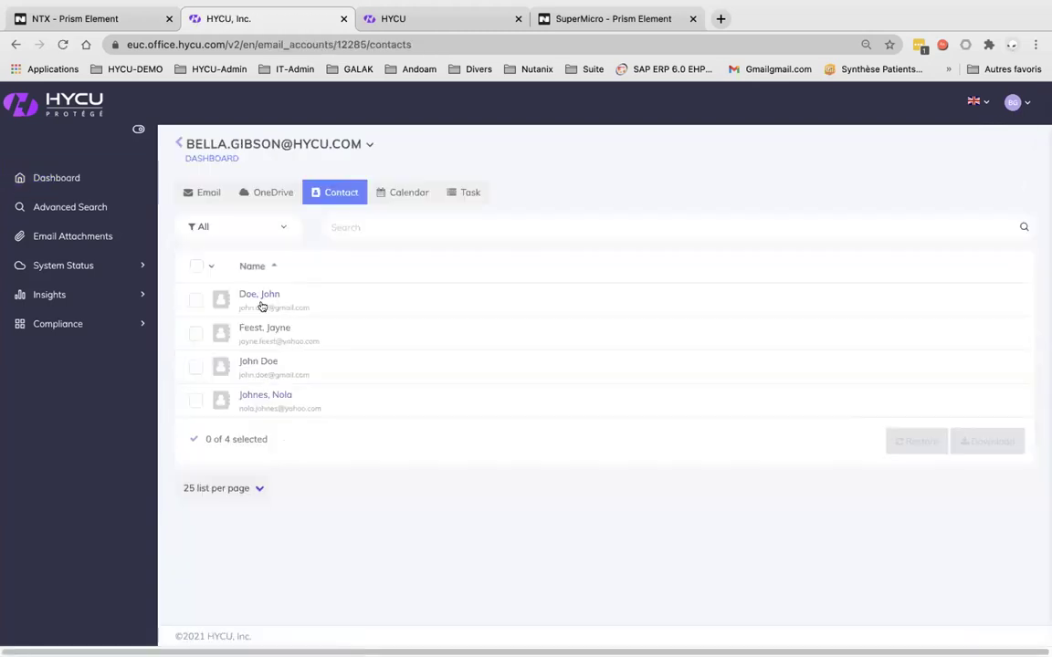
pyautogui.click(196, 298)
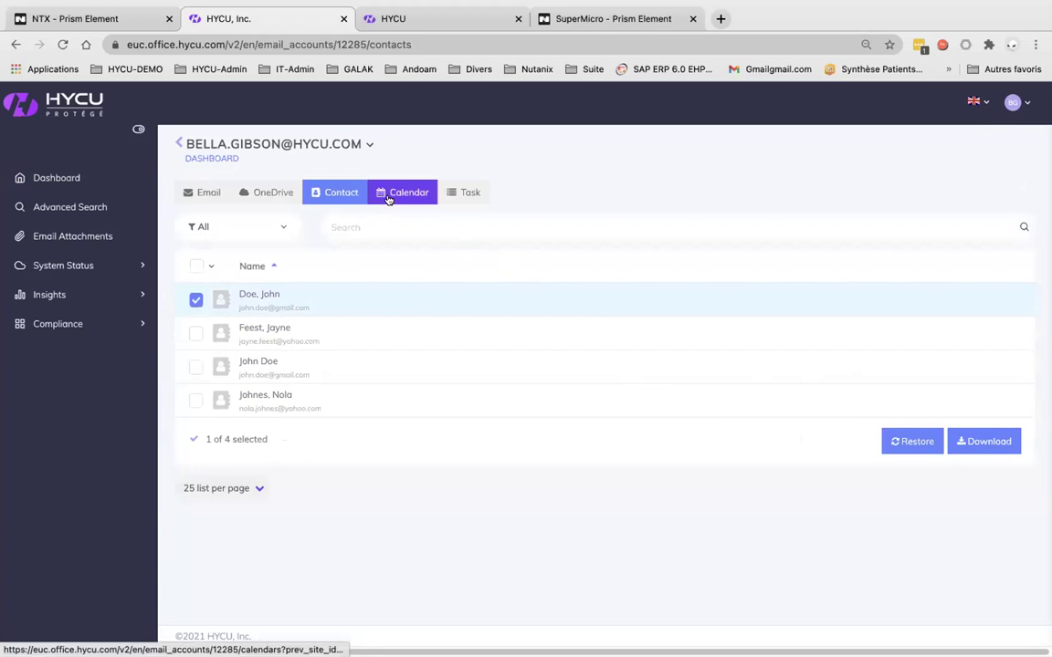
pyautogui.click(177, 143)
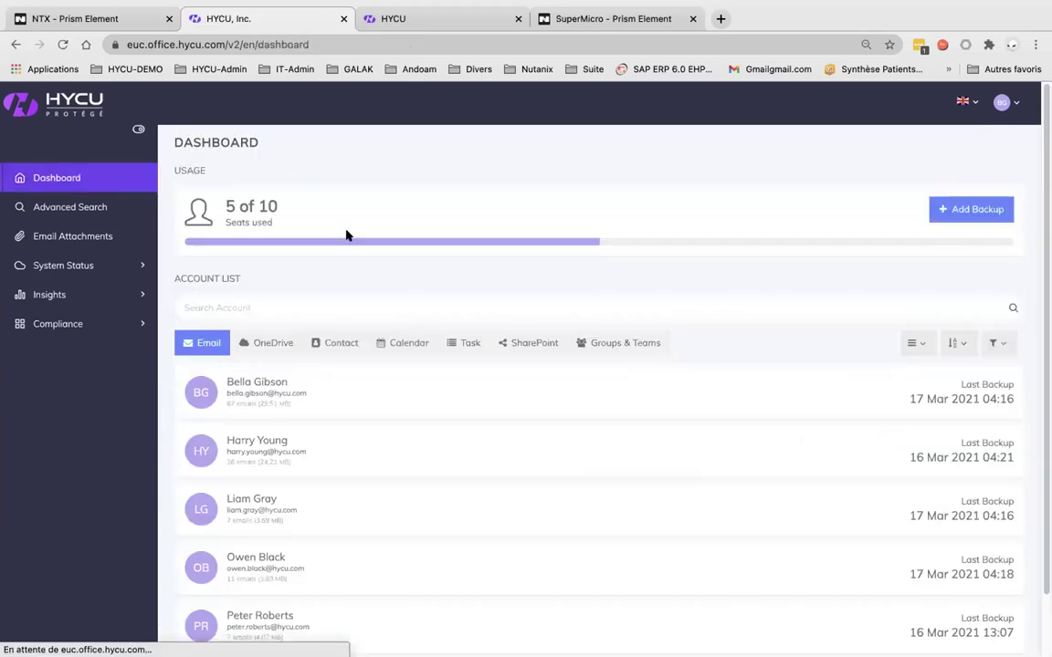
pyautogui.click(518, 352)
pyautogui.click(266, 382)
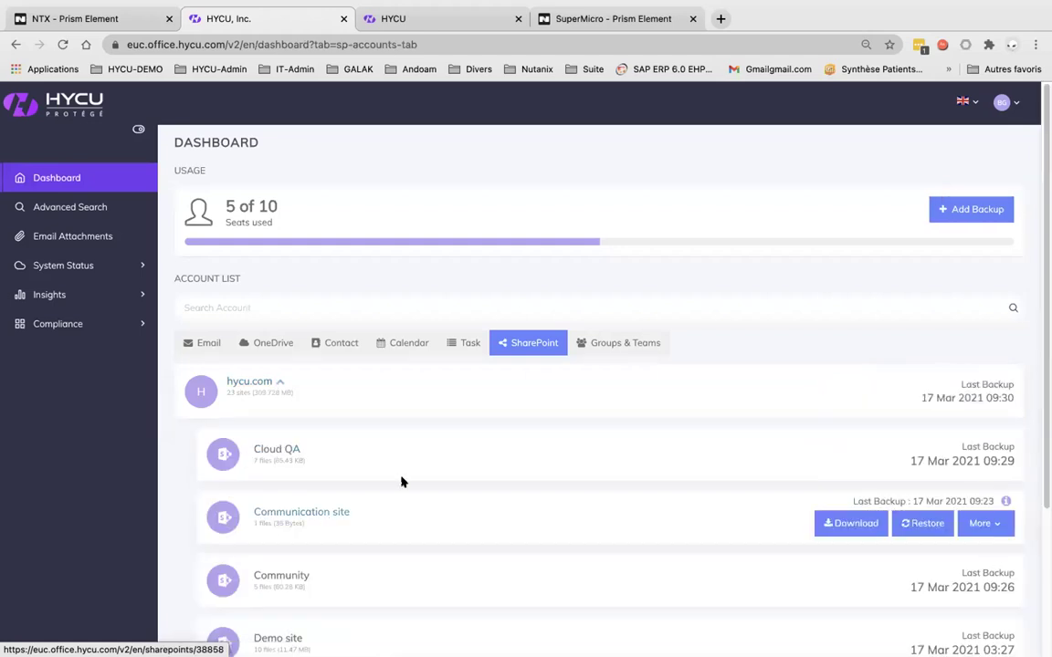
# Open Cloud QA, keep backup date 2021/03/17, and show its Groups & Teams General channel
pyautogui.click(267, 455)
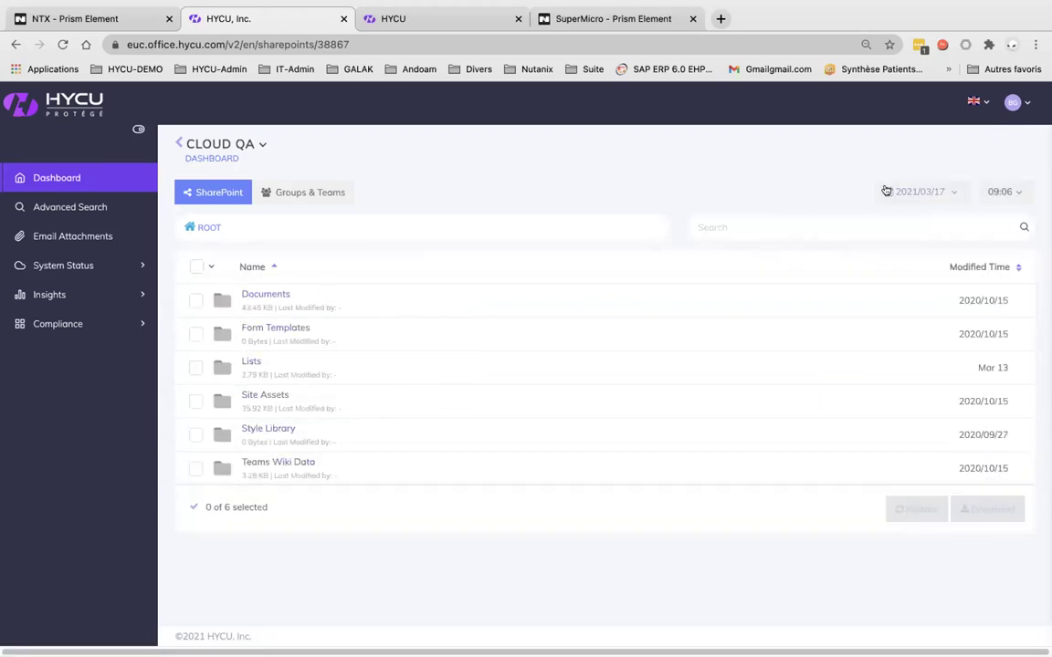
pyautogui.click(953, 193)
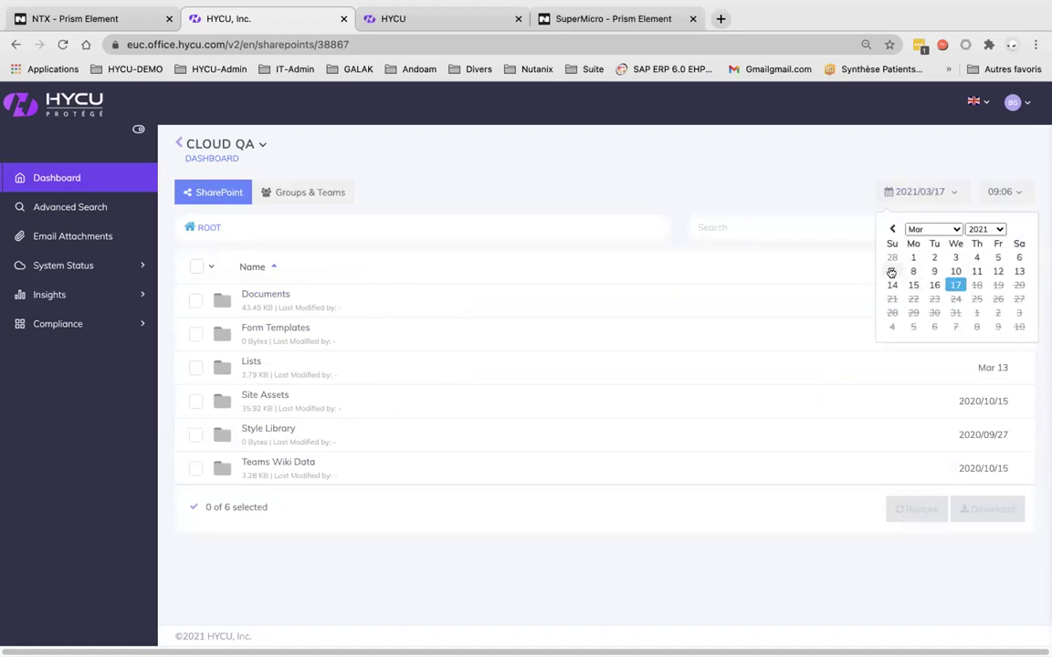
pyautogui.click(892, 272)
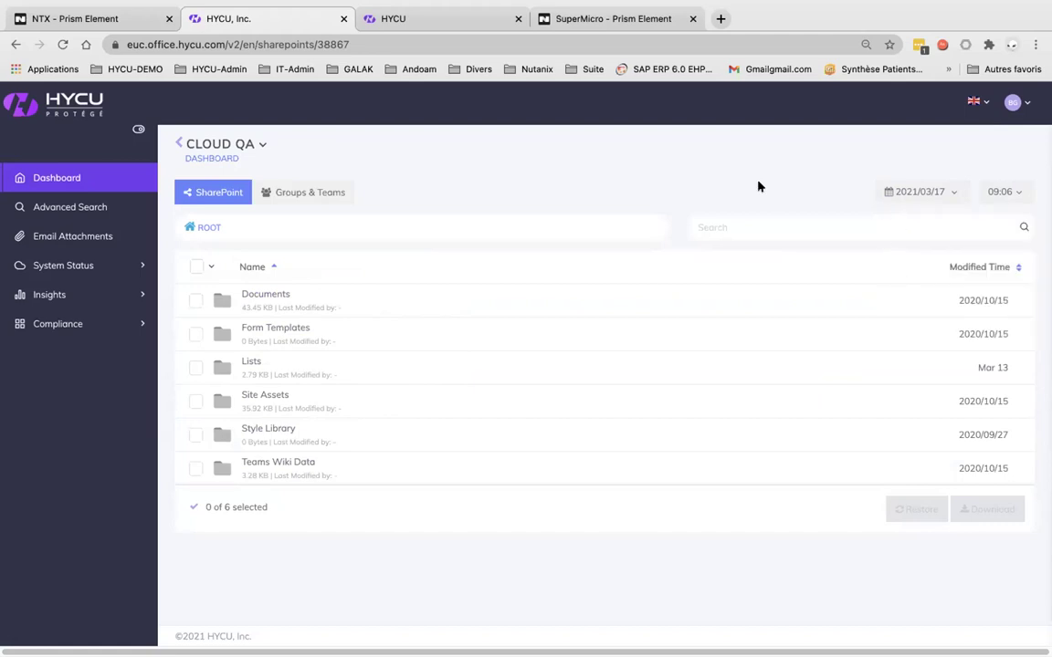
pyautogui.click(315, 196)
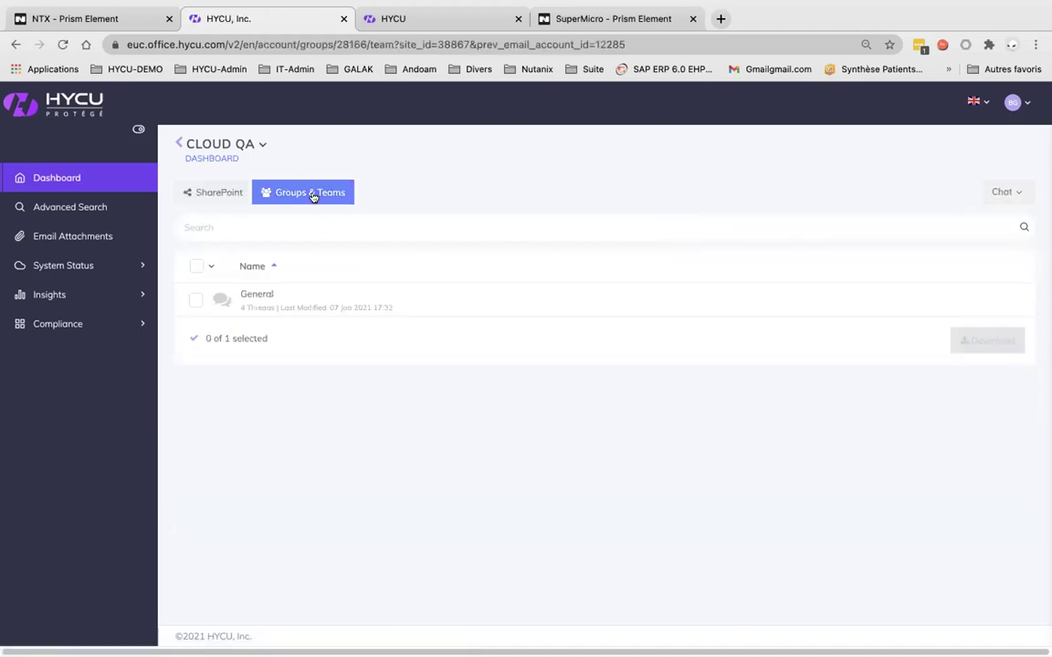
# Expand hycu.com > Cloud QA under Groups & Teams, then go to Advanced Search
pyautogui.click(73, 179)
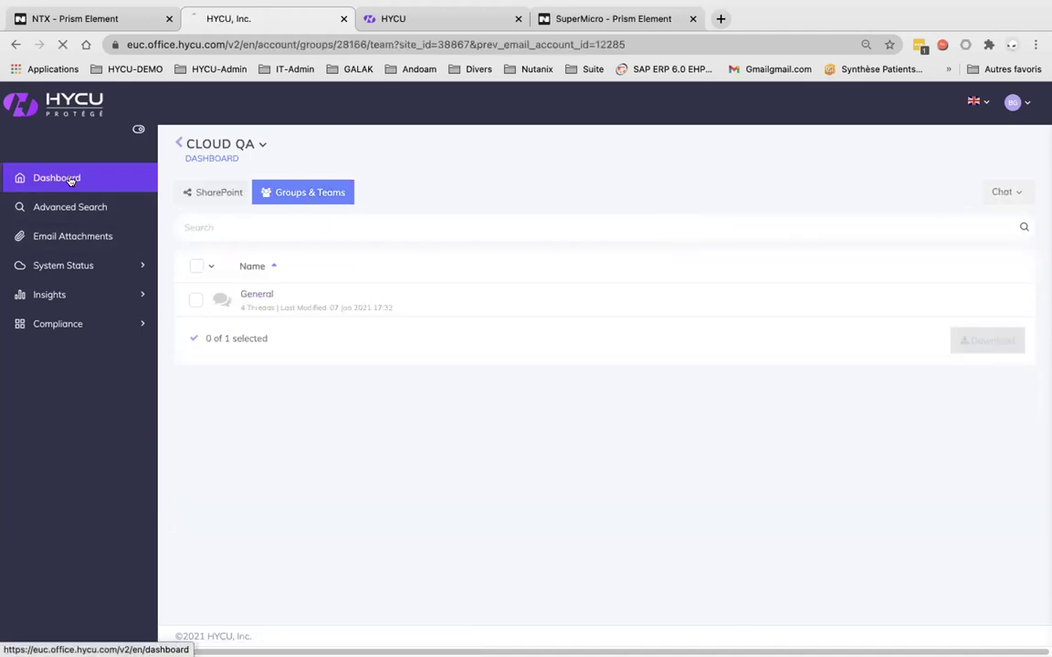
pyautogui.click(621, 343)
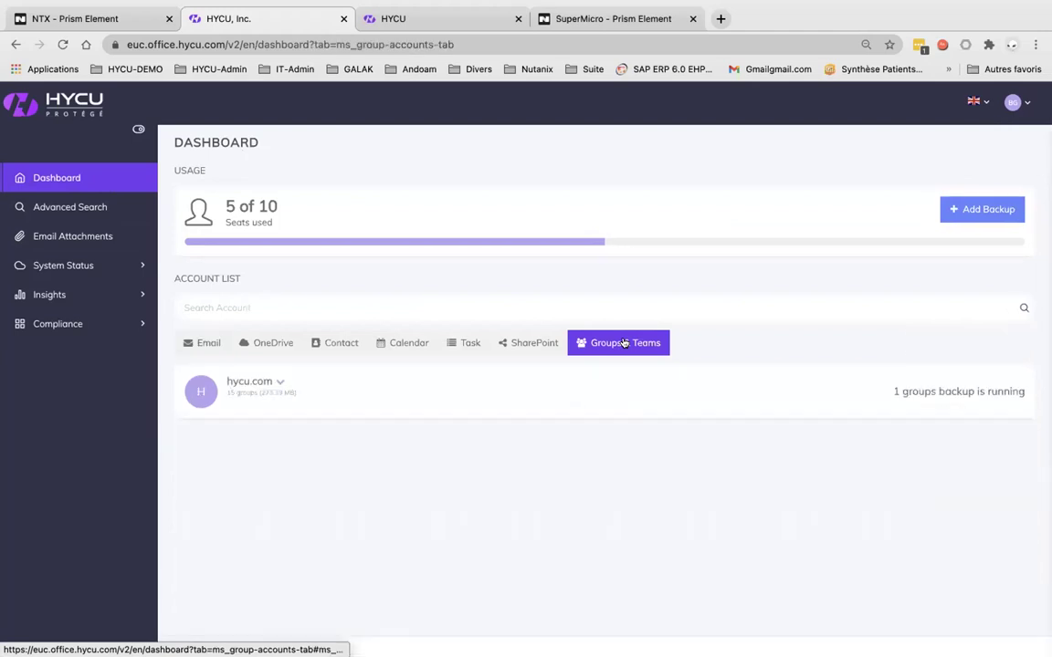
pyautogui.click(277, 385)
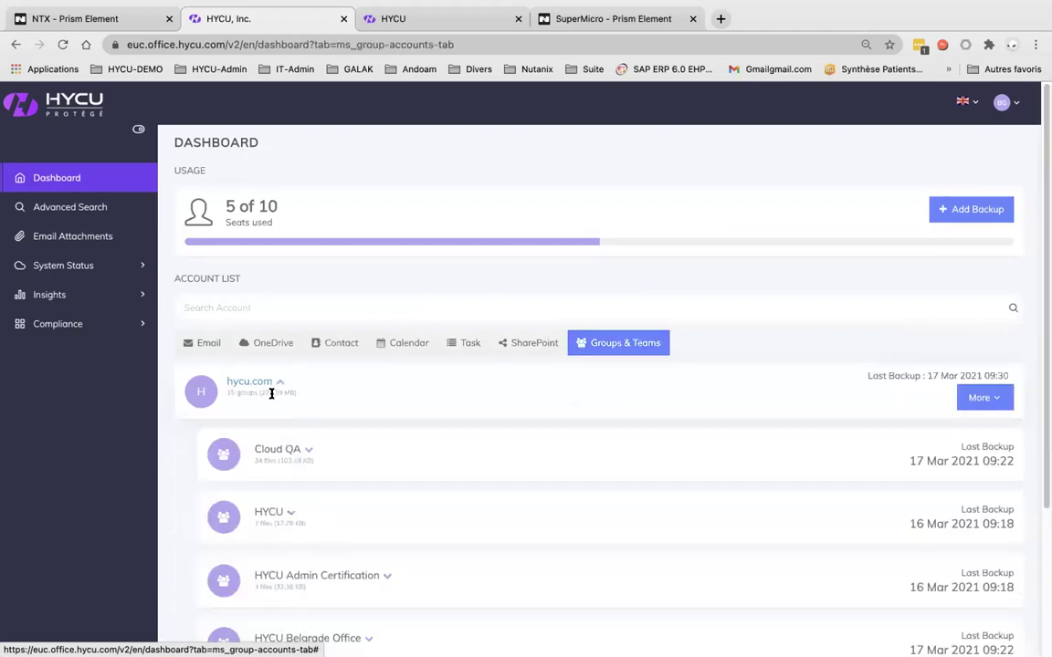
pyautogui.click(309, 453)
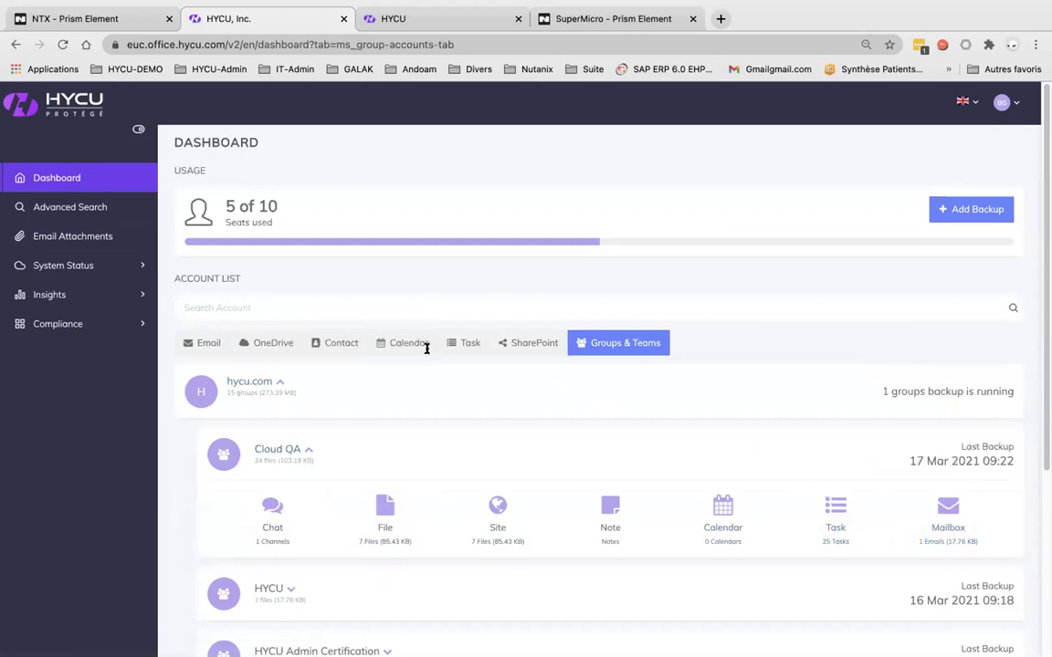
pyautogui.click(80, 208)
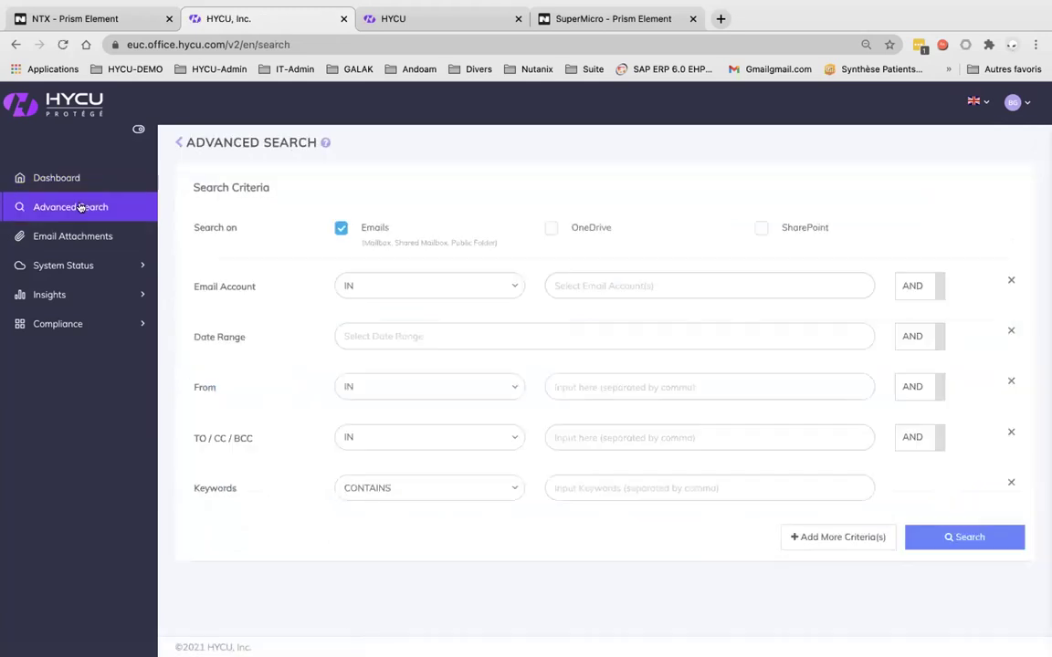
# Search Emails, OneDrive and SharePoint for 'nutanix', then view OneDrive and SharePoint file matches
pyautogui.click(551, 228)
pyautogui.click(761, 228)
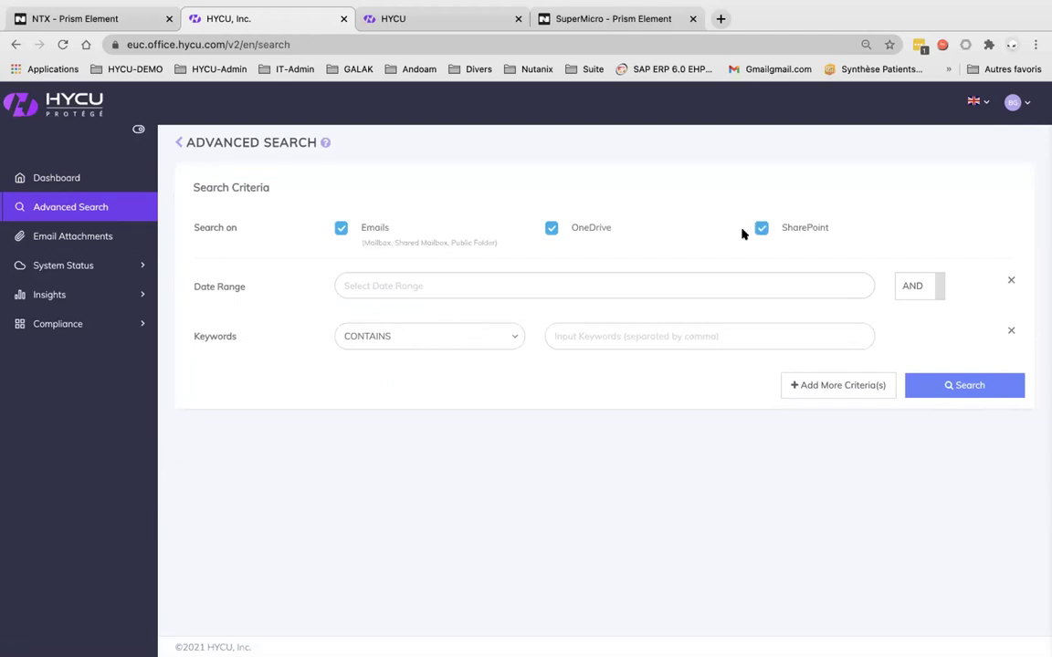
pyautogui.click(641, 336)
pyautogui.write('nutanix')
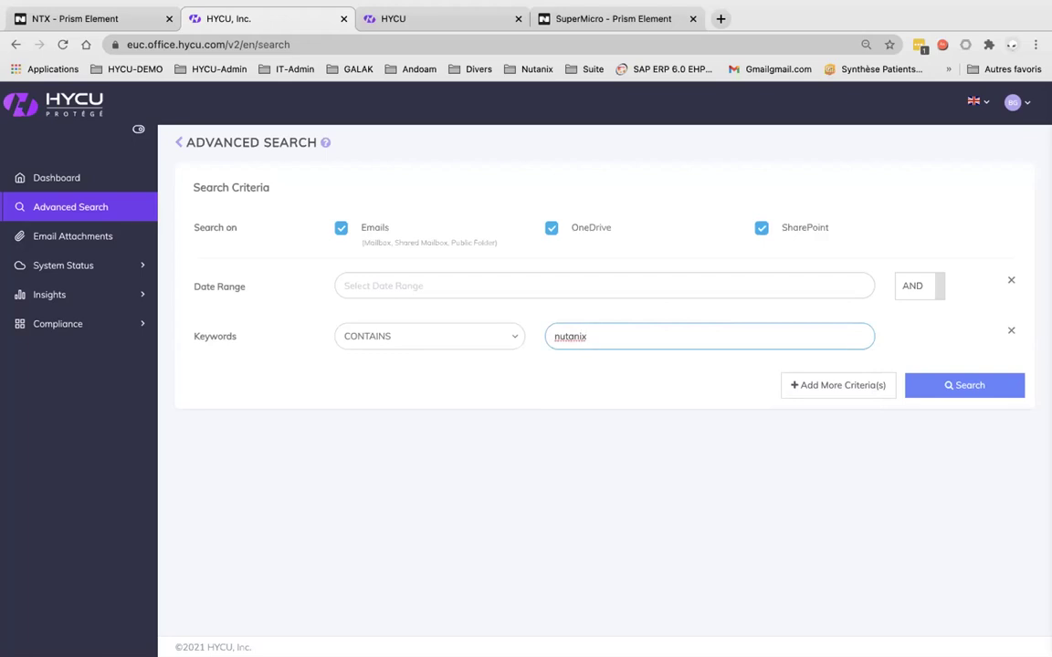
pyautogui.press('Return')
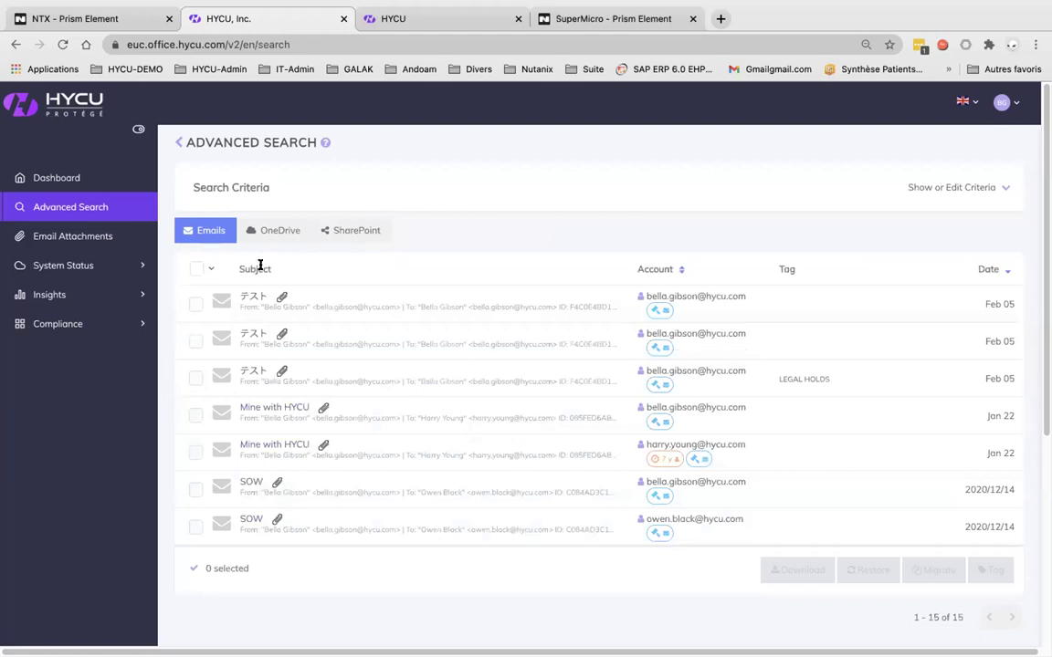
pyautogui.click(278, 231)
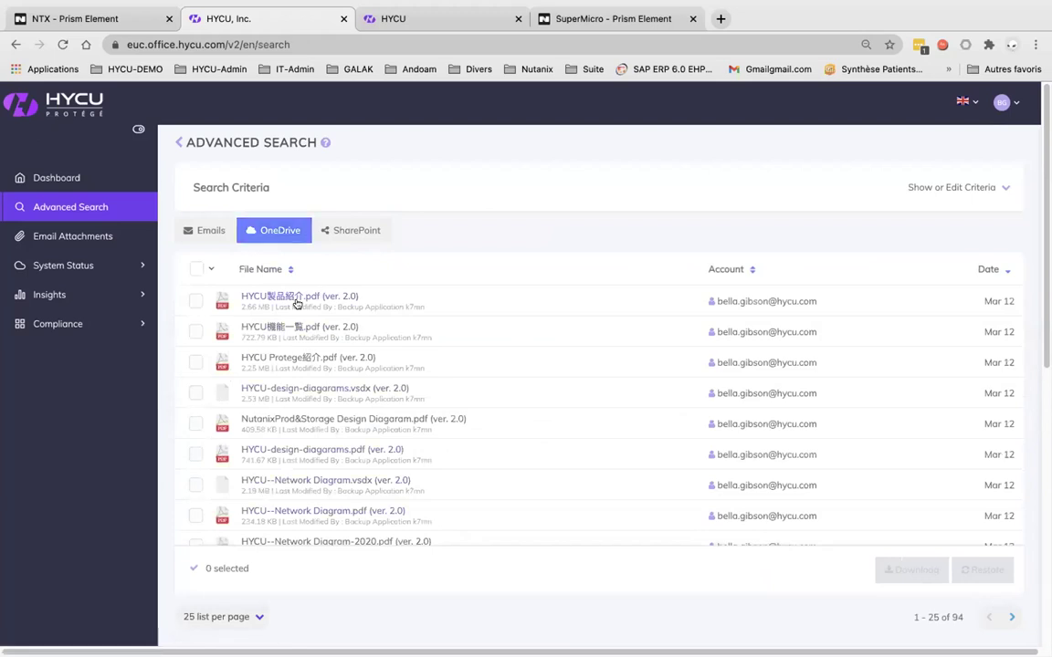
pyautogui.click(352, 230)
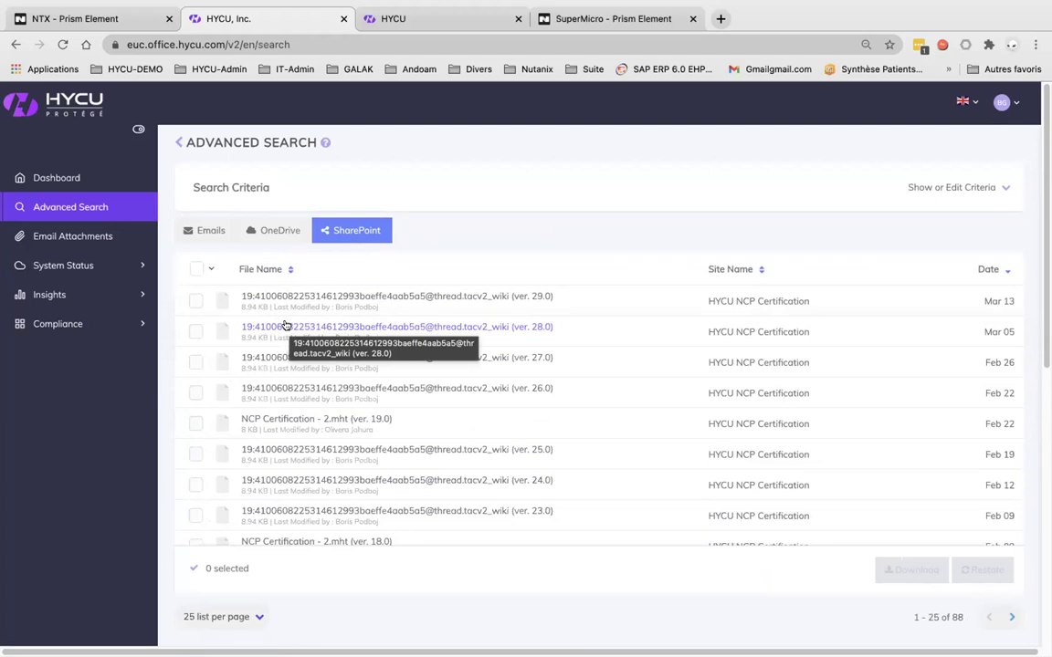
# Filter Email Attachments by 'nutanix' to three files, then expand System Status
pyautogui.click(83, 237)
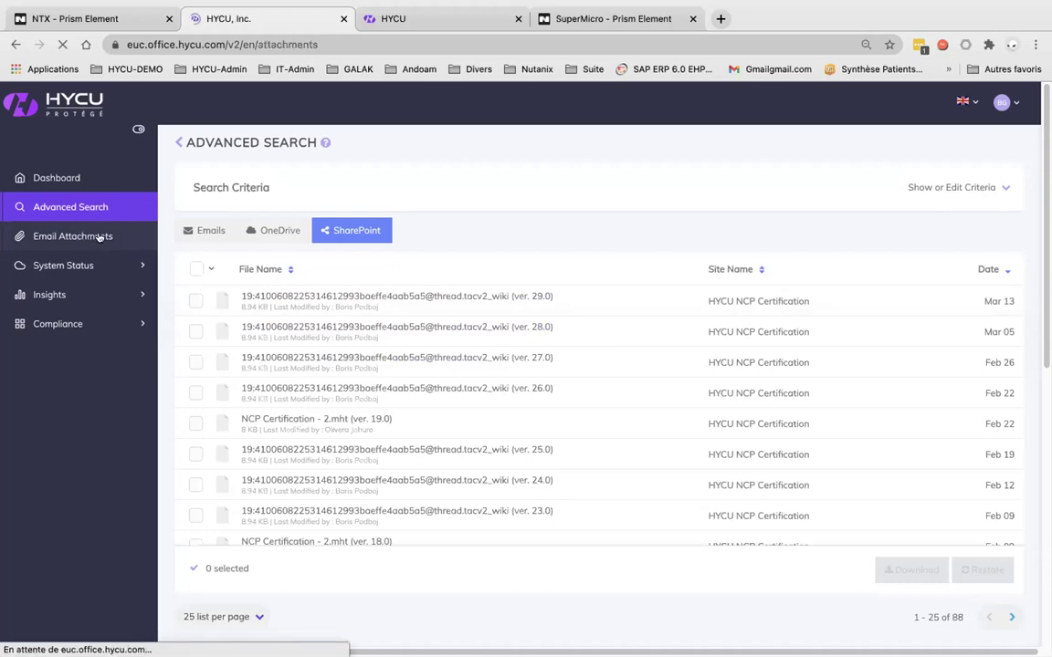
pyautogui.click(281, 177)
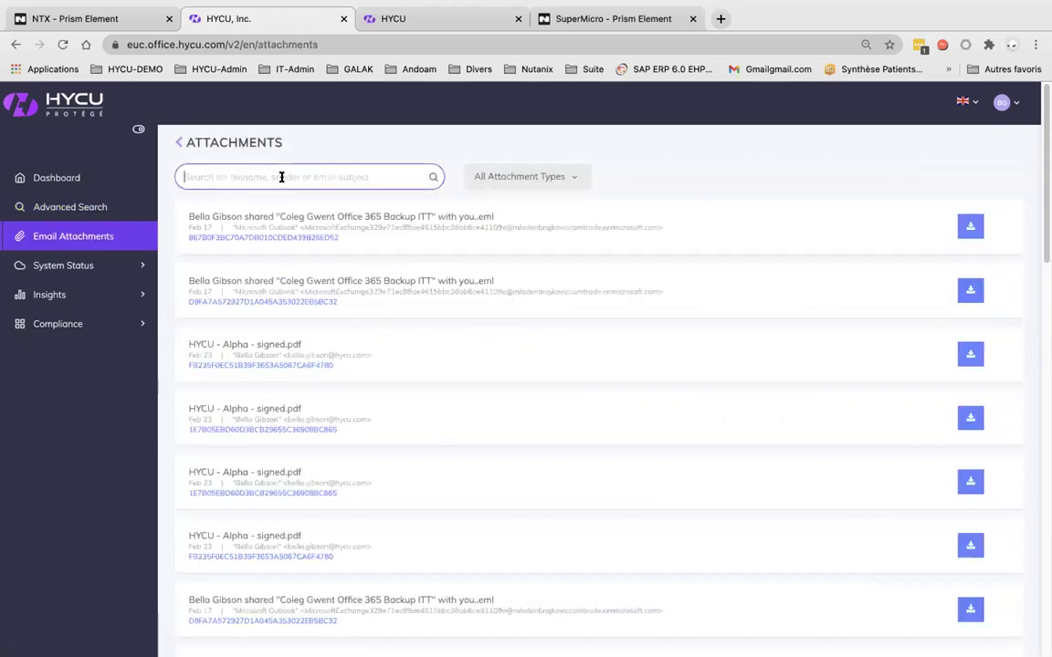
pyautogui.write('nutanix')
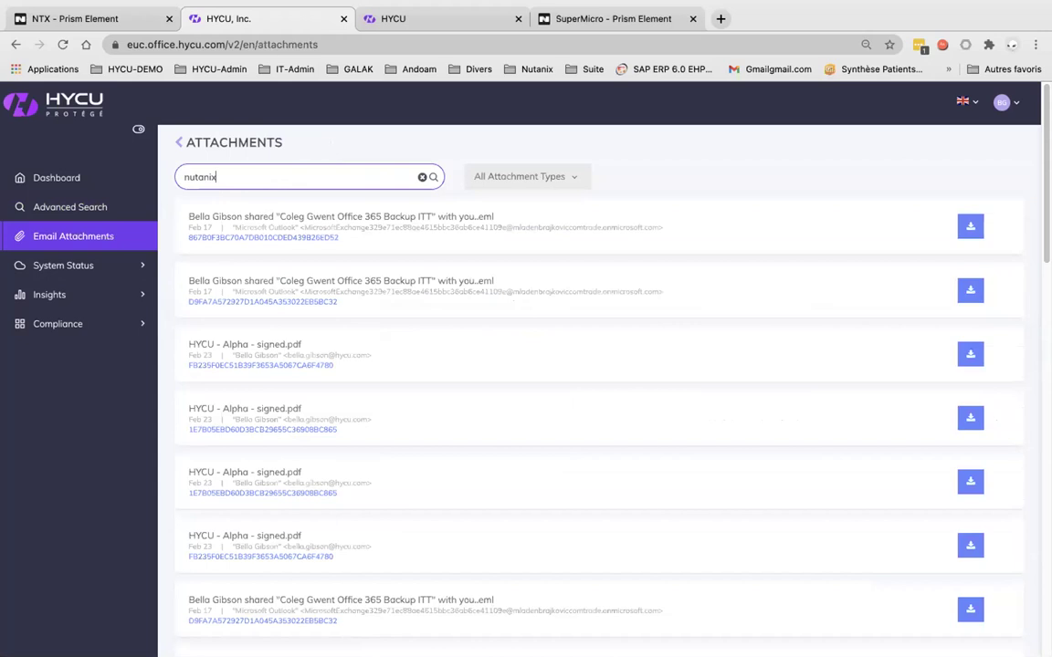
pyautogui.press('Return')
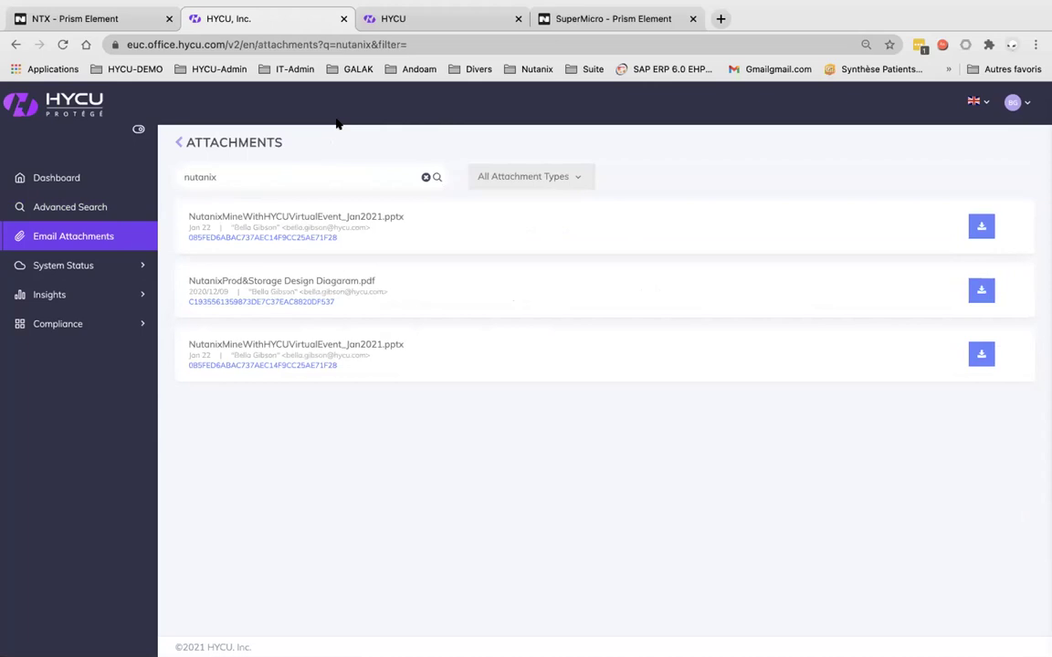
pyautogui.click(72, 266)
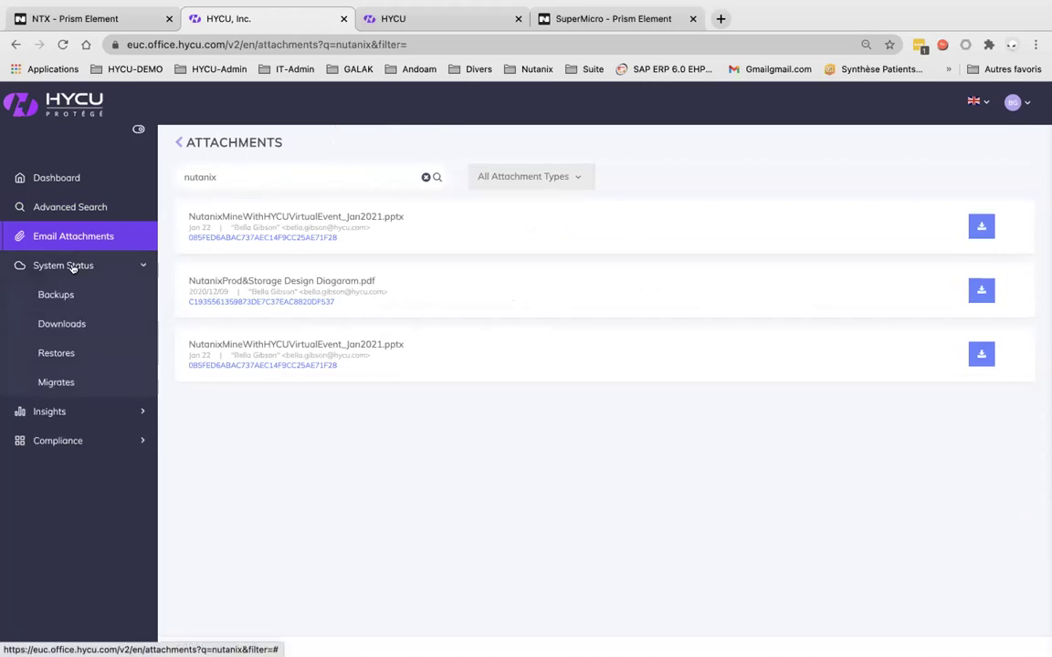
# View Backups (including OneDrive), Downloads, Restores and Migrates job lists, then expand Insights
pyautogui.click(59, 295)
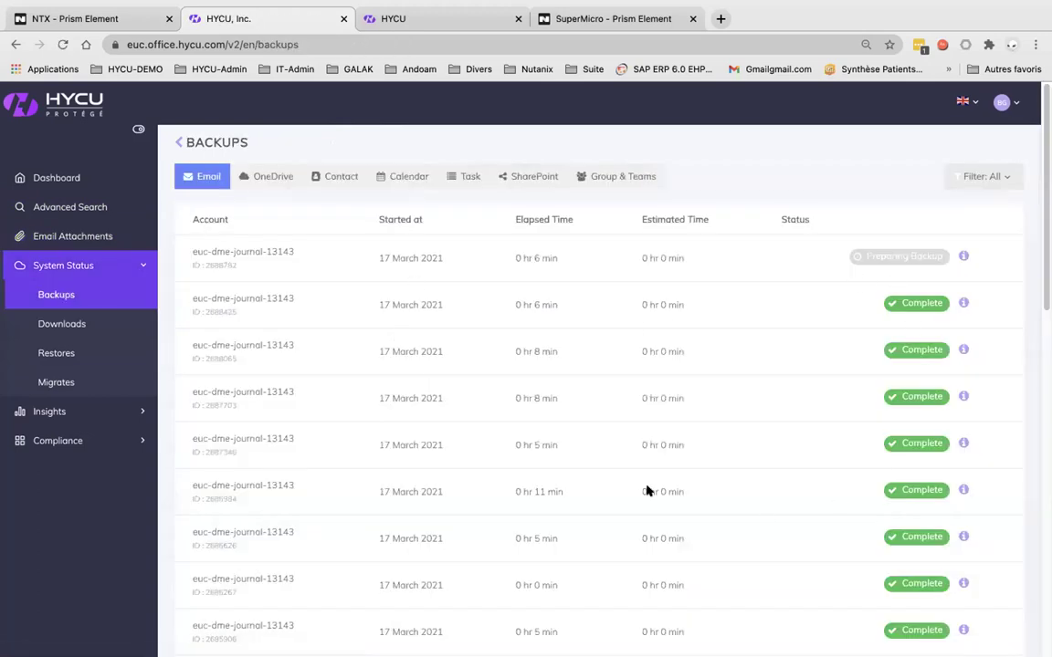
pyautogui.click(255, 183)
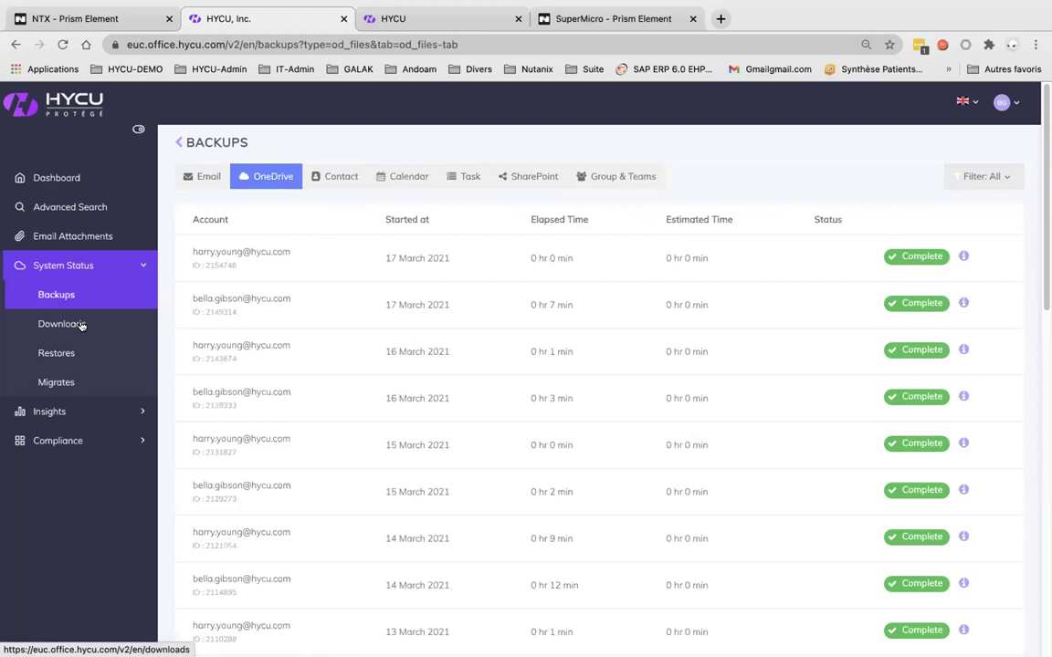
pyautogui.click(80, 325)
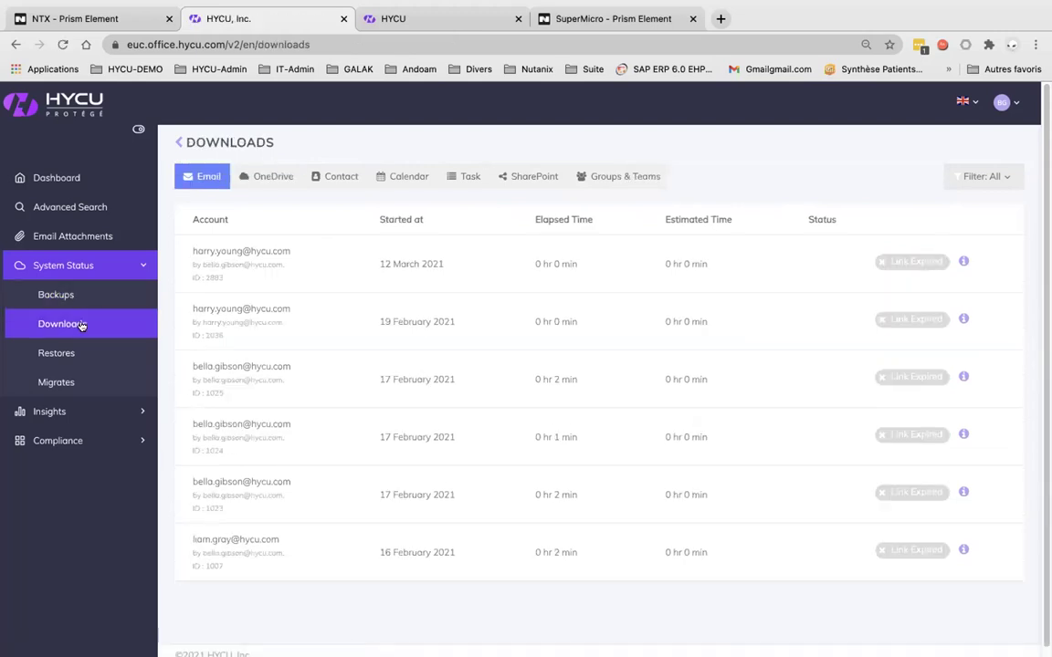
pyautogui.click(57, 353)
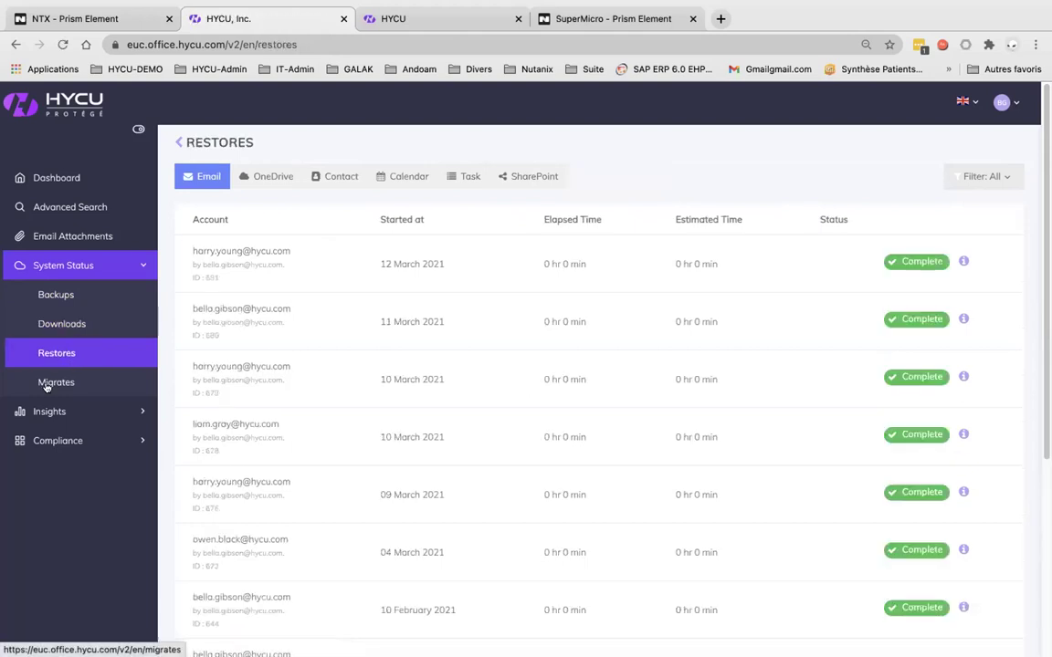
pyautogui.click(46, 385)
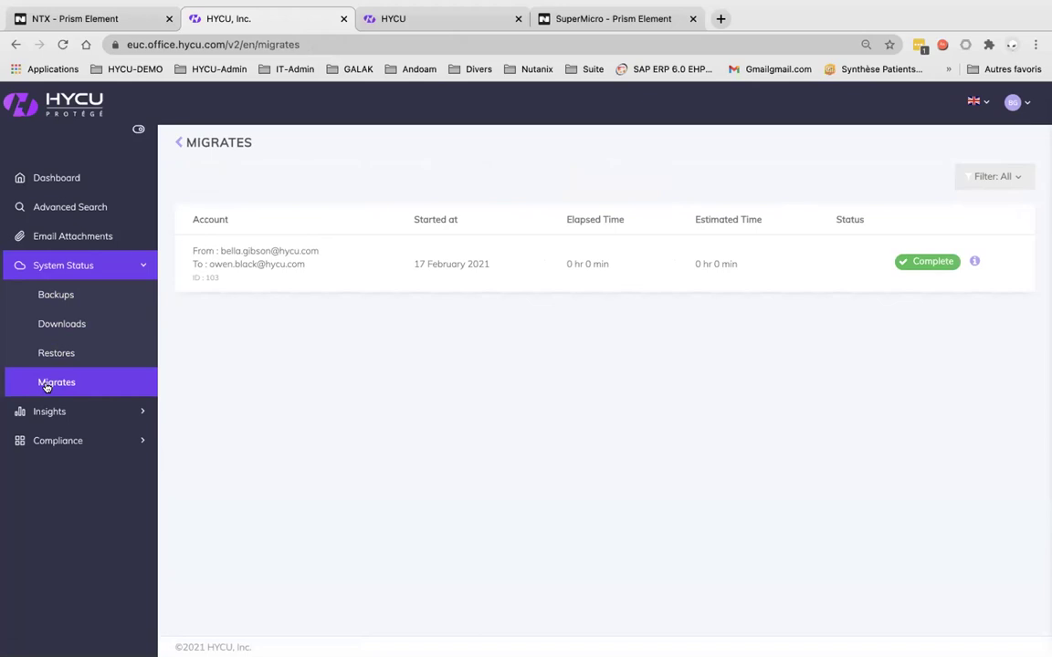
pyautogui.click(42, 411)
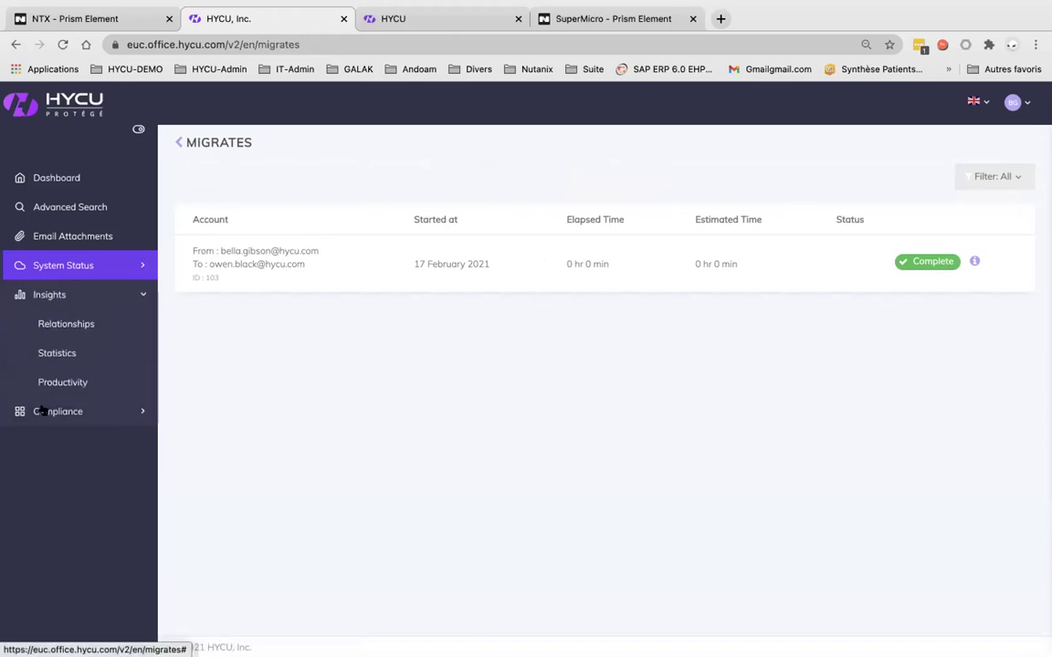
# Show the Relationships insight graph for the Feb 8 – Mar 15, 2021 date range
pyautogui.click(69, 319)
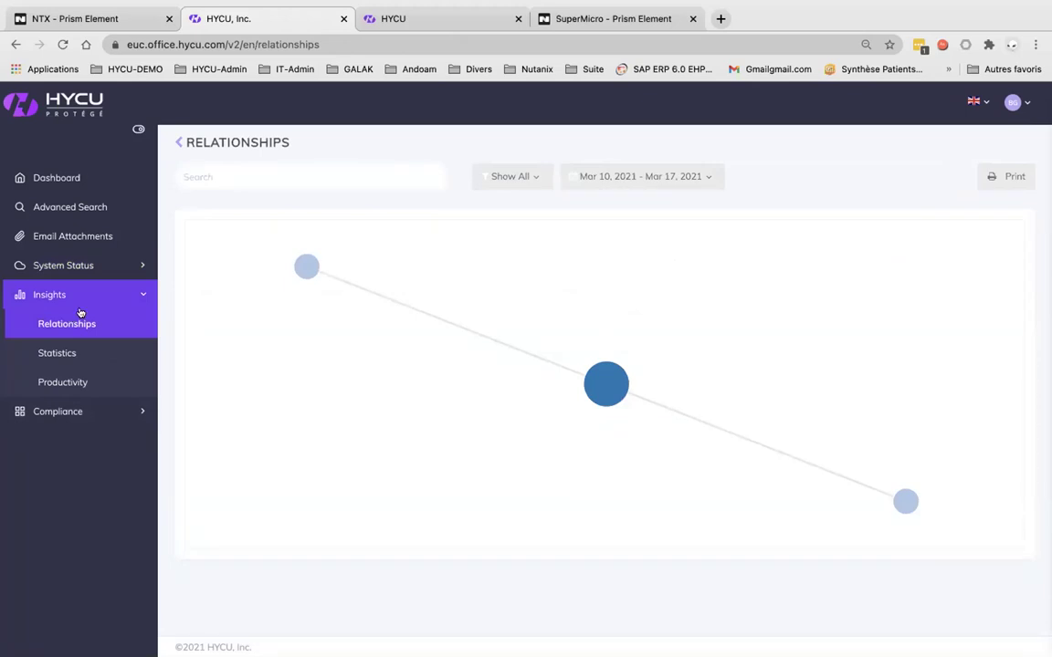
pyautogui.click(704, 177)
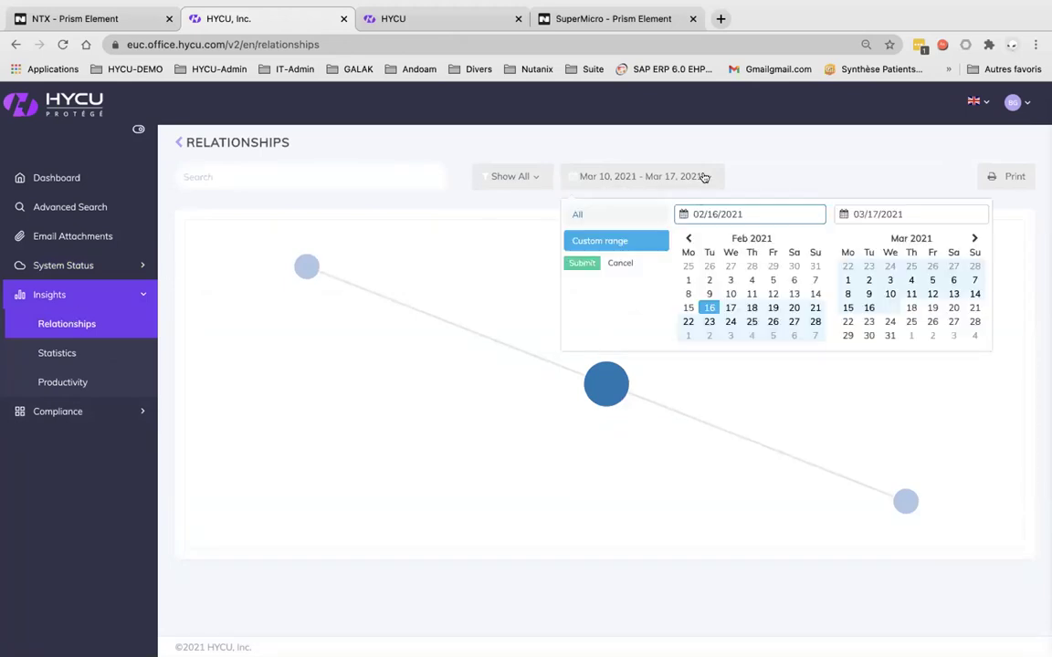
pyautogui.click(688, 294)
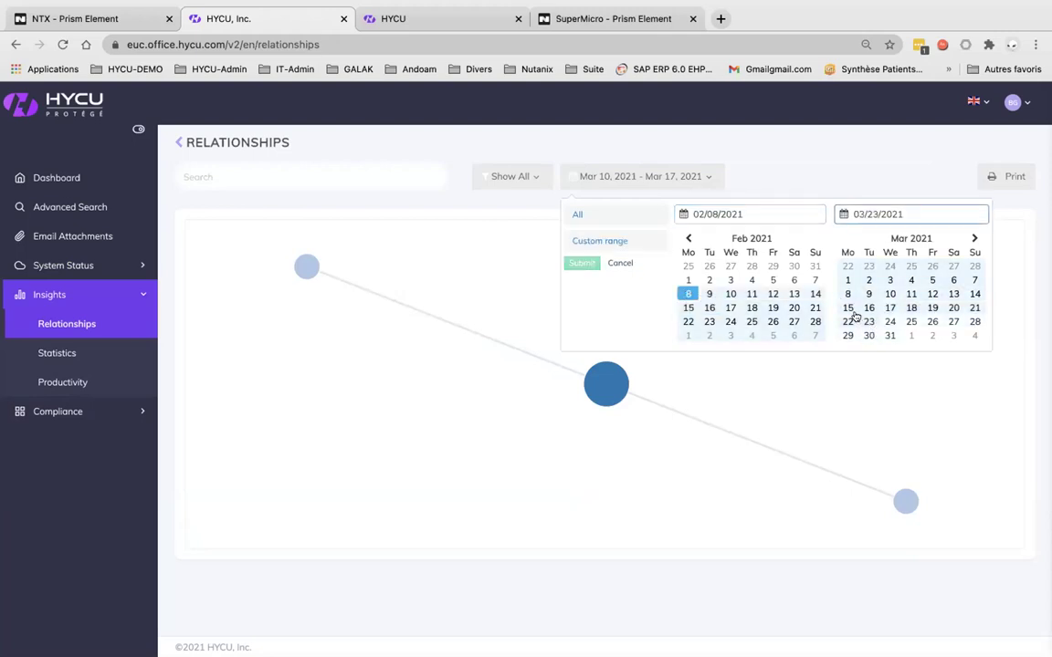
pyautogui.click(847, 308)
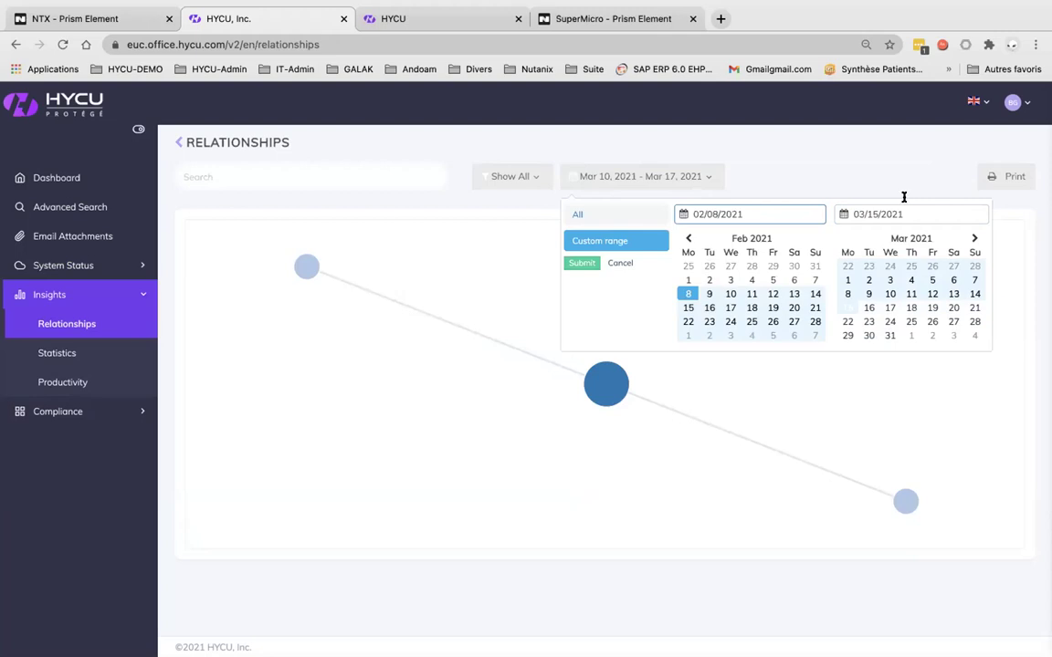
pyautogui.click(579, 264)
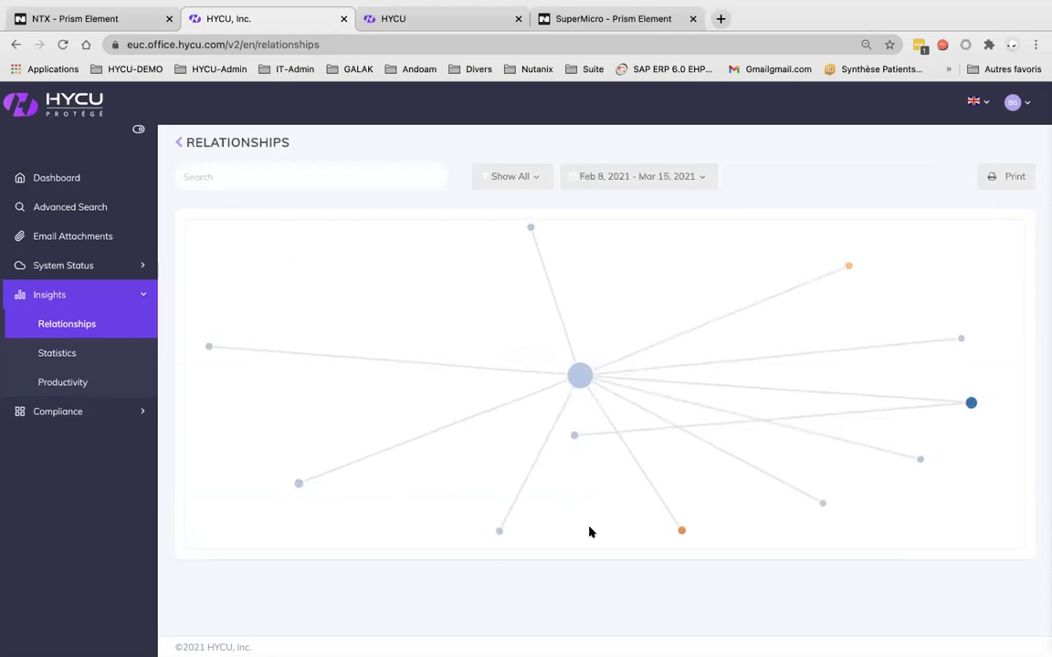
pyautogui.moveTo(579, 375)
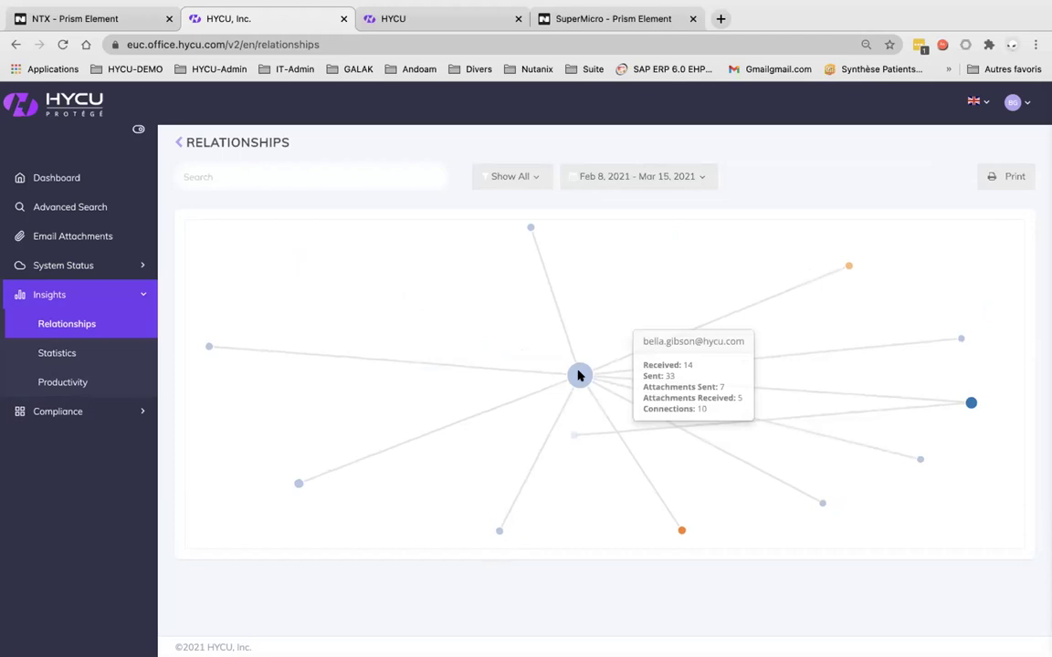
# Scroll the Statistics page down to Top Contact, then browse the Productivity insights
pyautogui.click(50, 357)
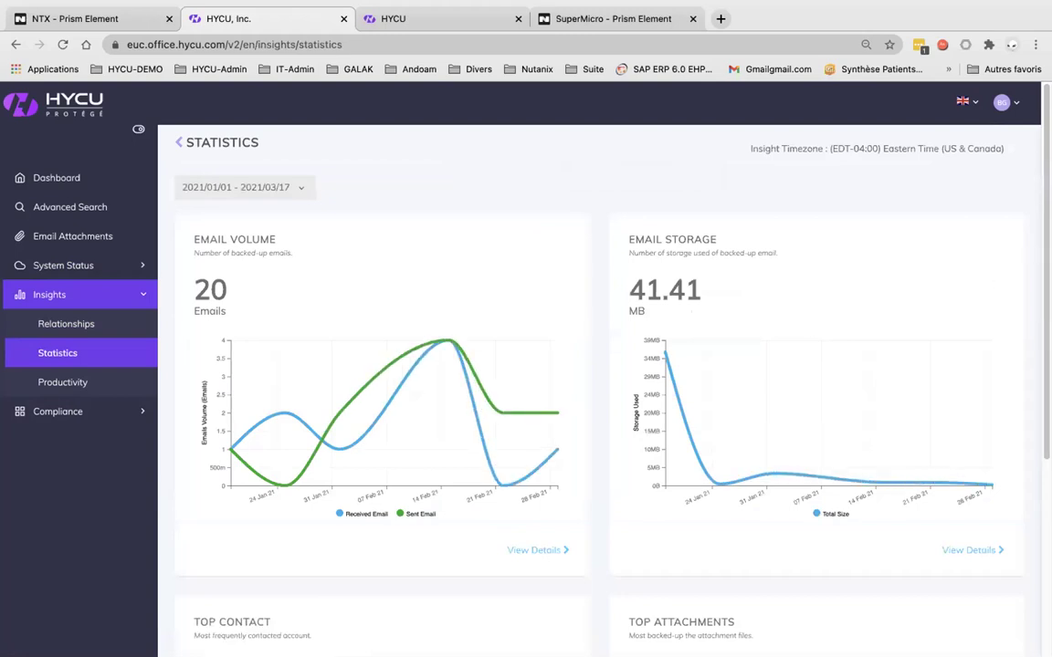
pyautogui.scroll(-5, 599, 383)
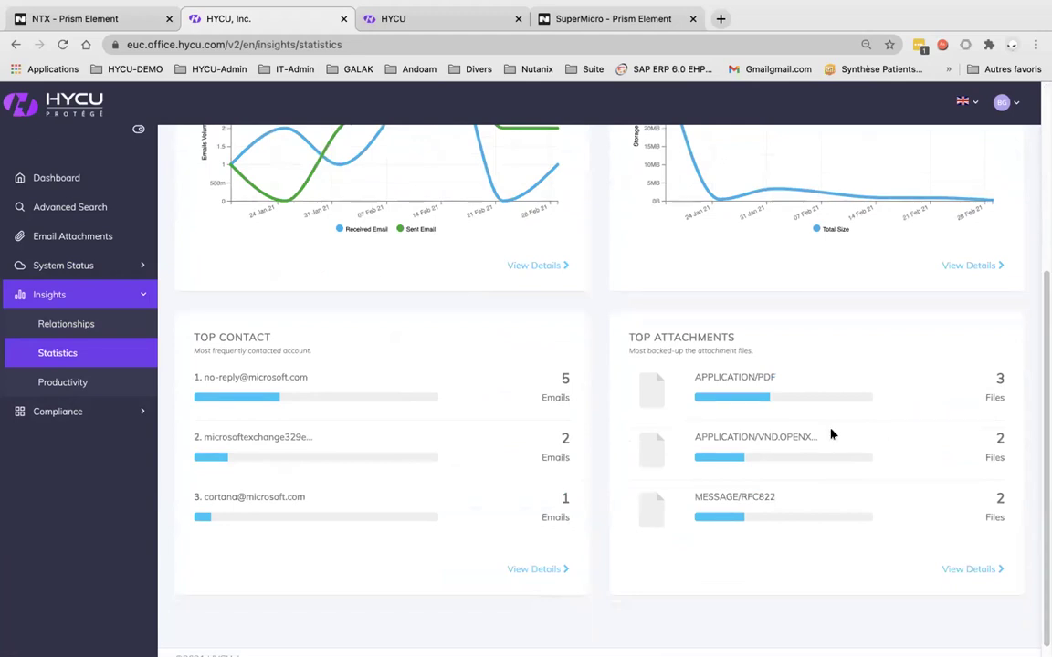
pyautogui.click(74, 383)
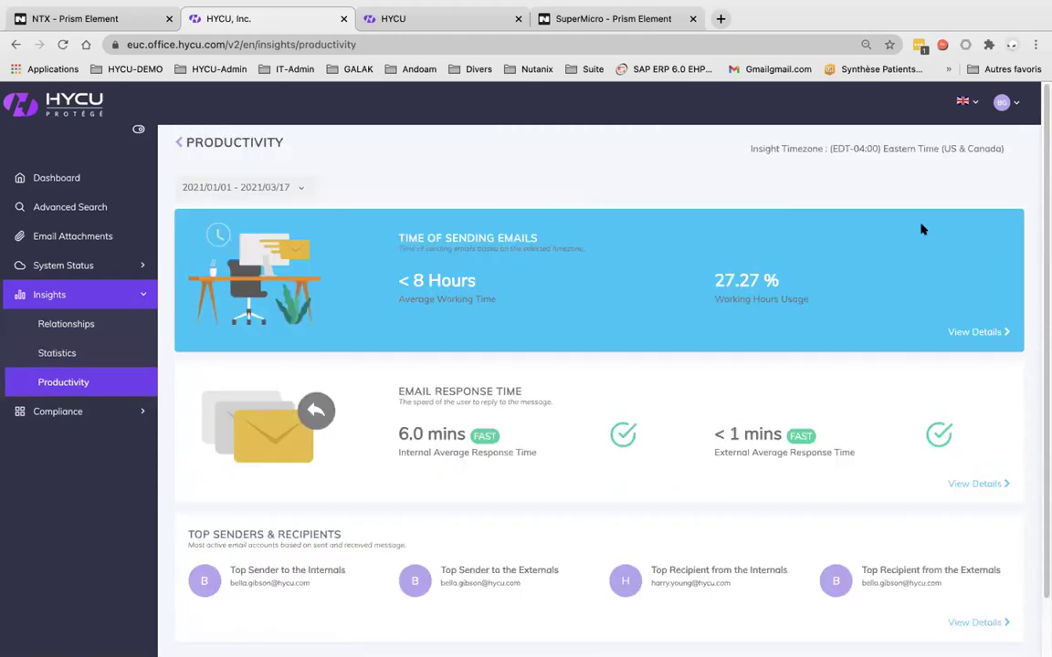
pyautogui.scroll(-2, 599, 383)
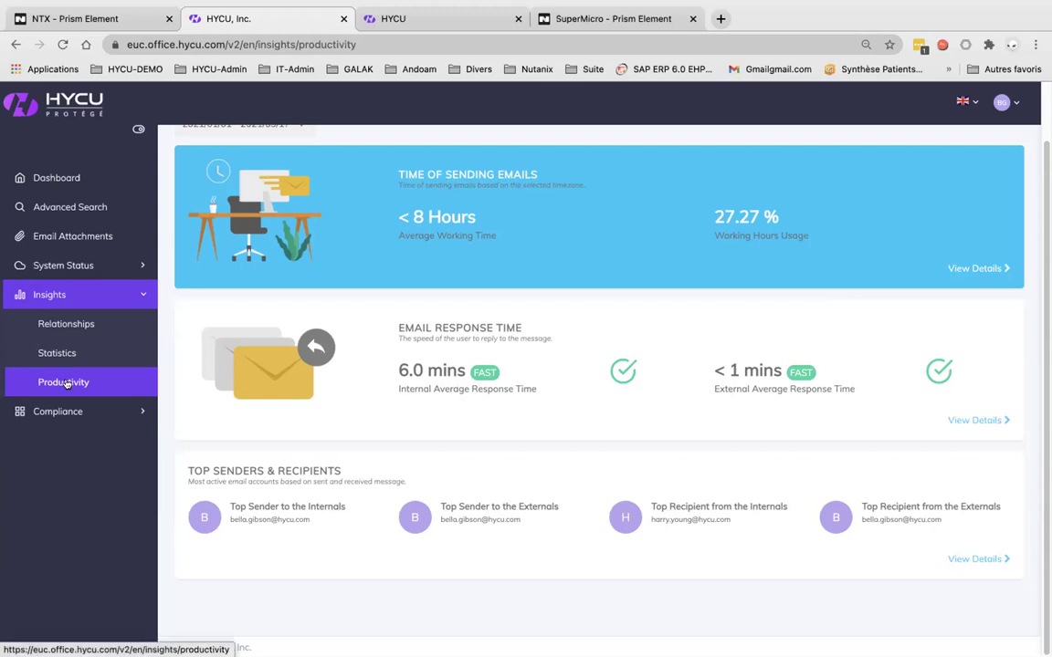
# Open eDiscovery under Compliance and add one email account to the search
pyautogui.click(61, 412)
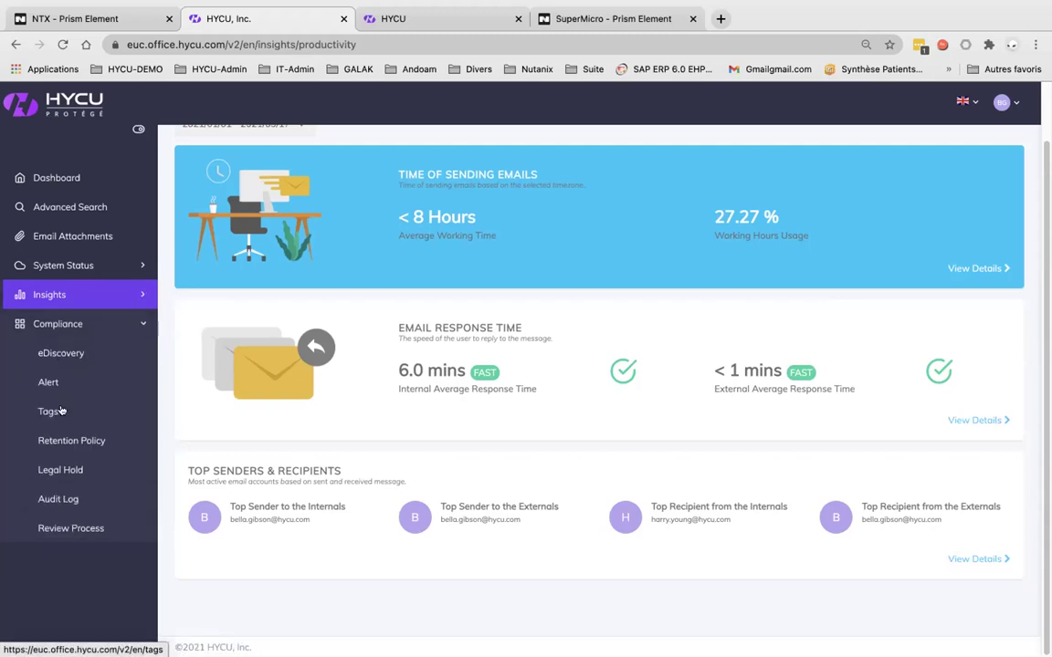
pyautogui.click(55, 355)
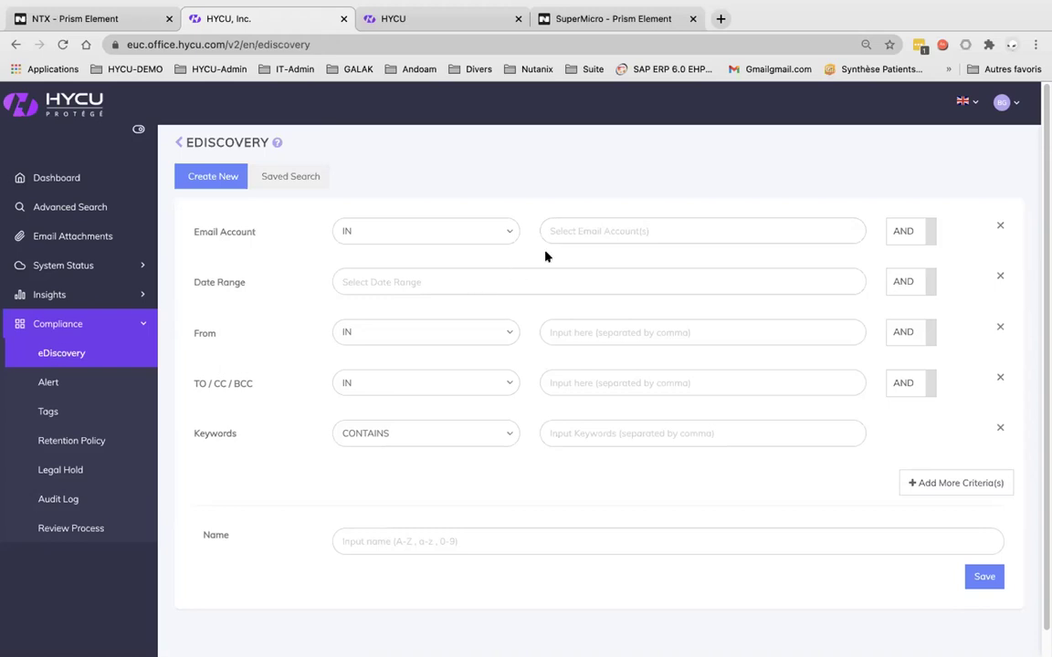
pyautogui.click(584, 232)
pyautogui.click(566, 258)
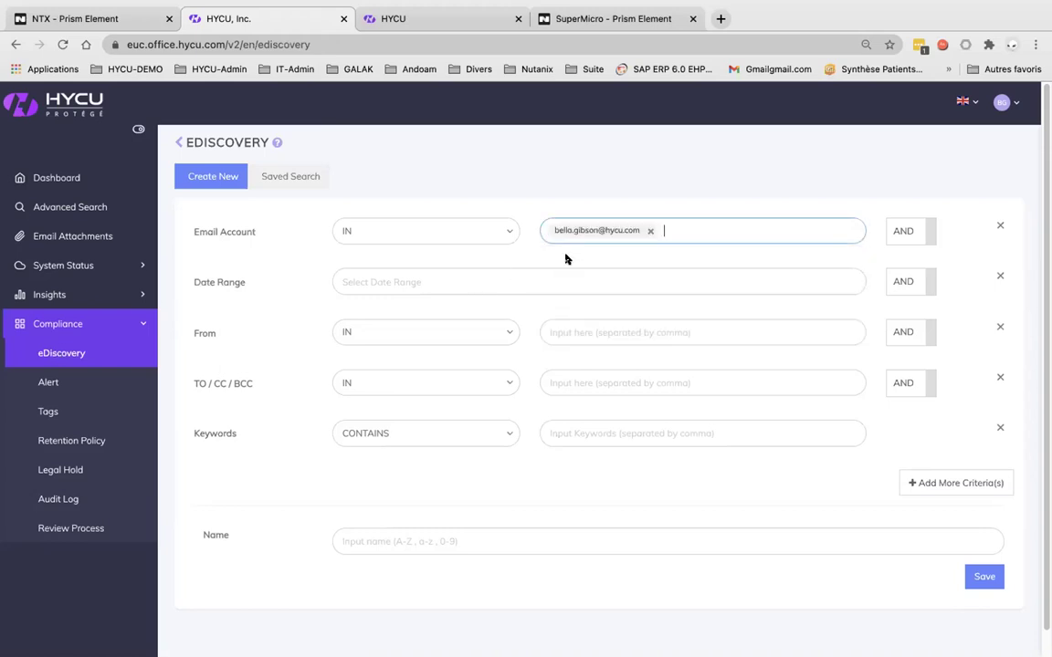
pyautogui.click(559, 332)
# Enter a colleague's address as the TO/CC/BCC recipient and 'contract' as the keyword
pyautogui.click(557, 380)
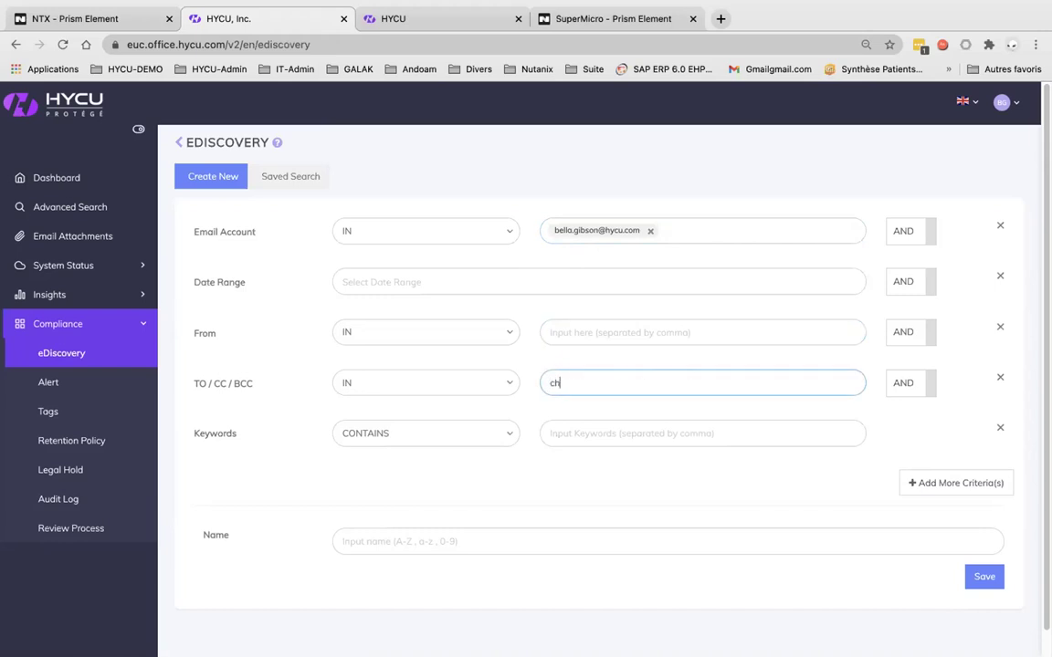
pyautogui.press('Tab')
pyautogui.click(620, 437)
pyautogui.write('contra')
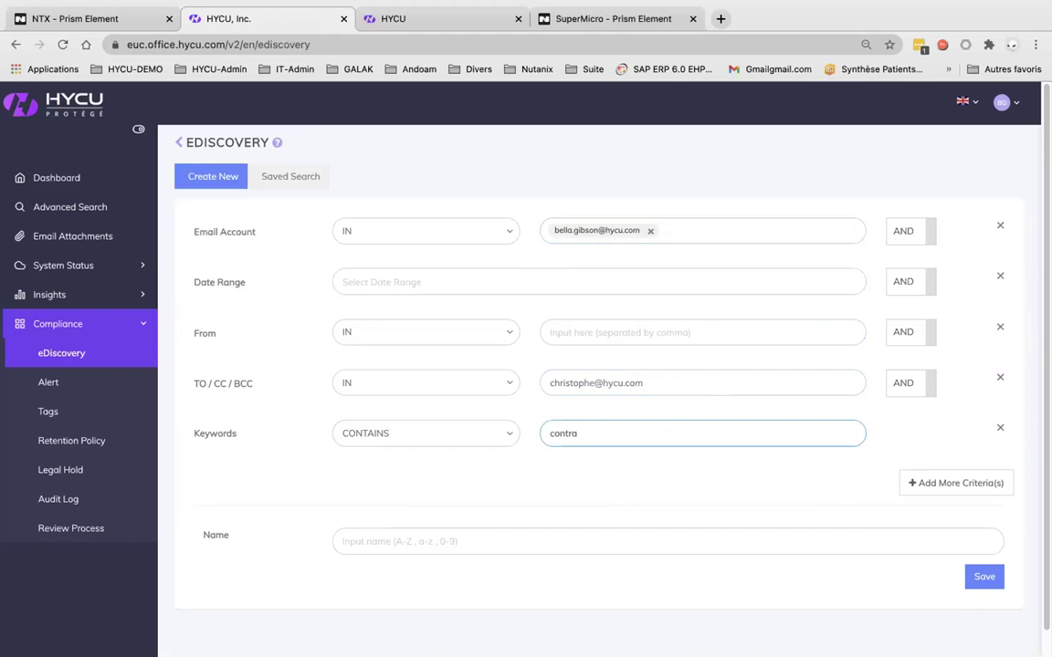
pyautogui.write('ct')
# Name the eDiscovery search 'Attention'
pyautogui.click(453, 540)
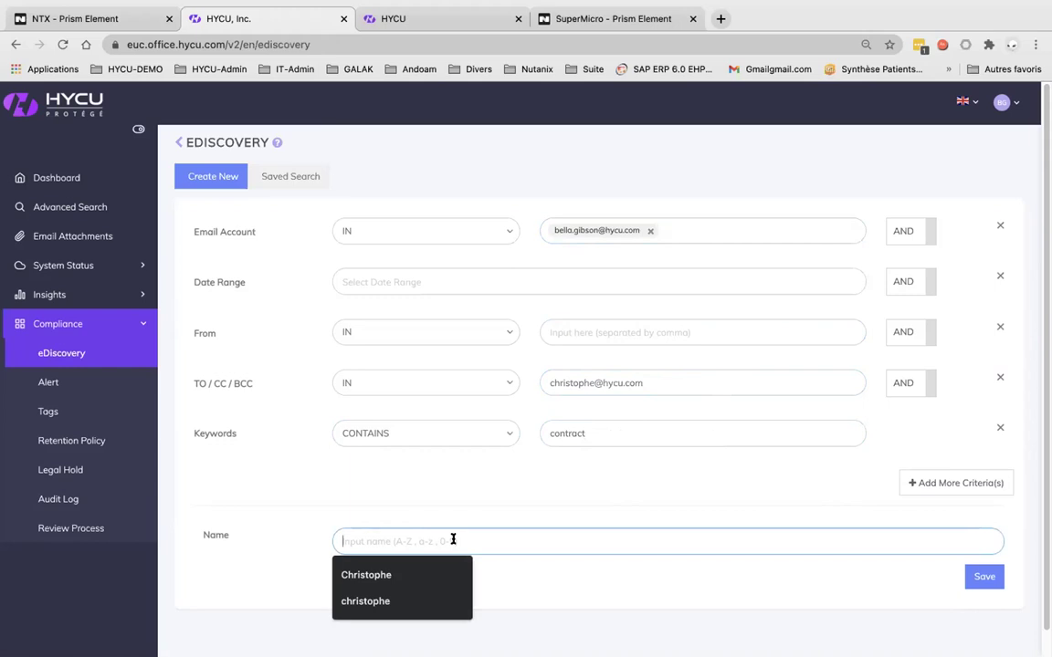
pyautogui.write('Attentu')
pyautogui.press('BackSpace')
pyautogui.write('ion')
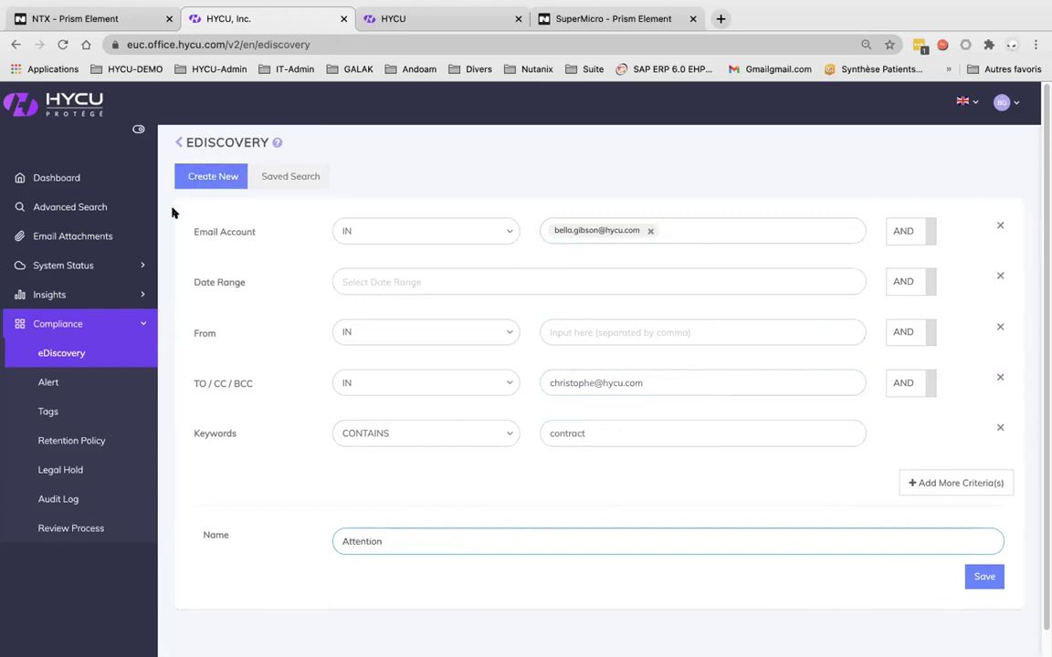
# Leave the unsaved search via Tags, view the Alert settings, then the Review Process list
pyautogui.click(48, 387)
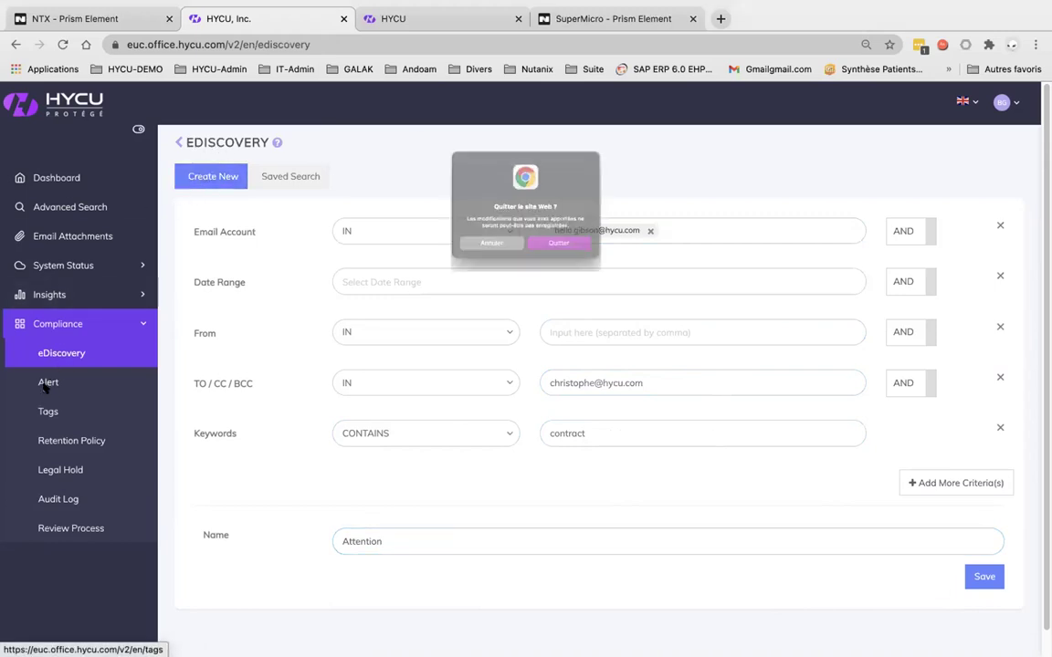
pyautogui.click(540, 260)
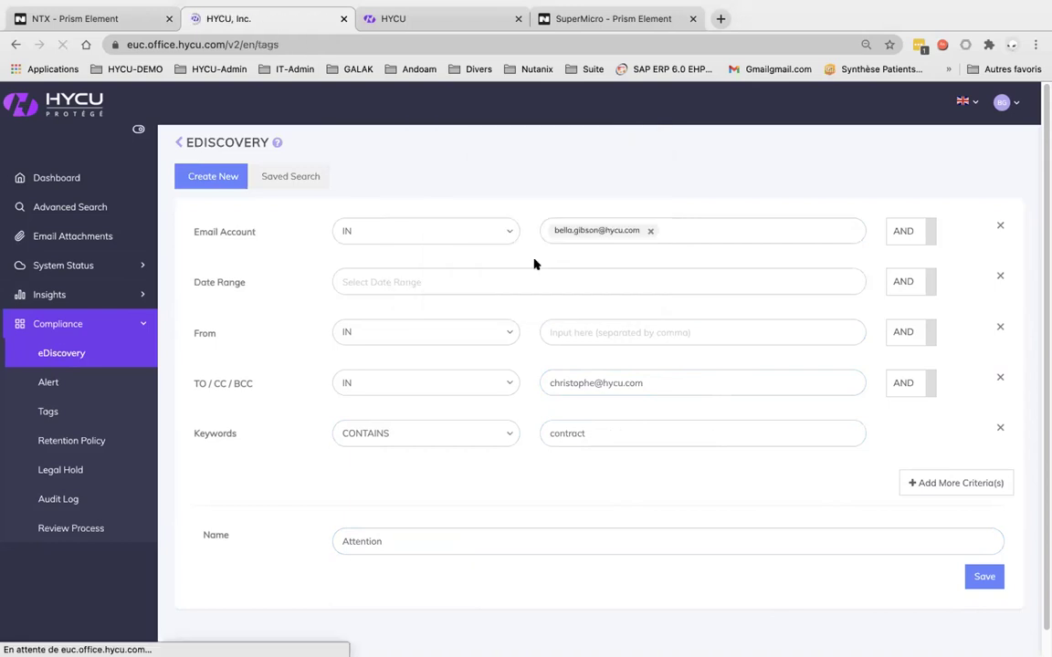
pyautogui.click(48, 384)
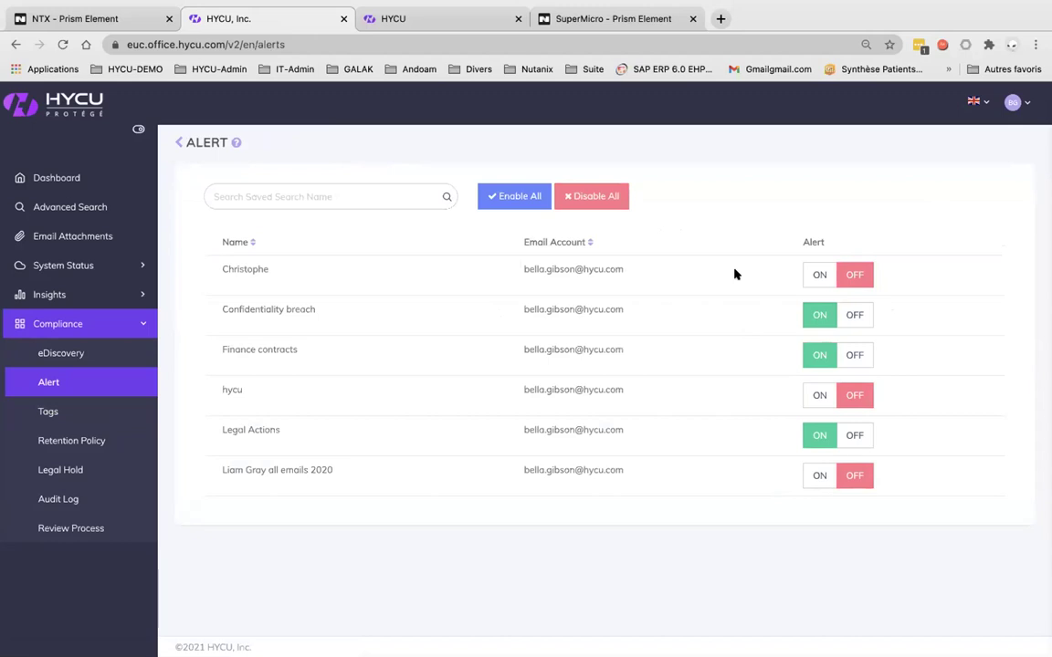
pyautogui.click(62, 529)
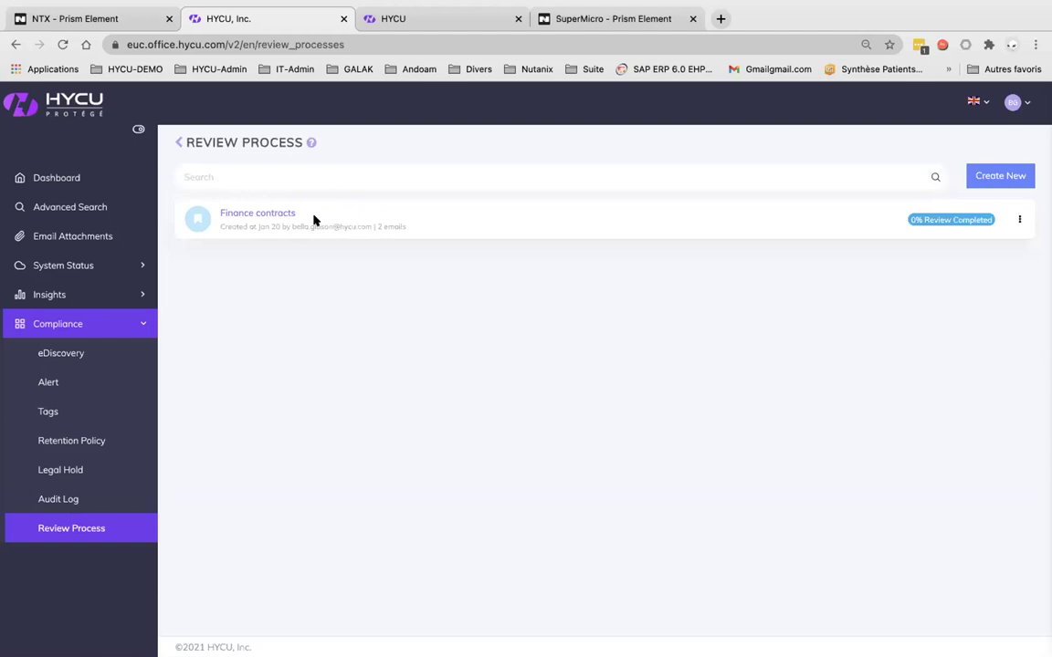
# View the Finance contracts review emails, then the Retention Policy list
pyautogui.click(251, 216)
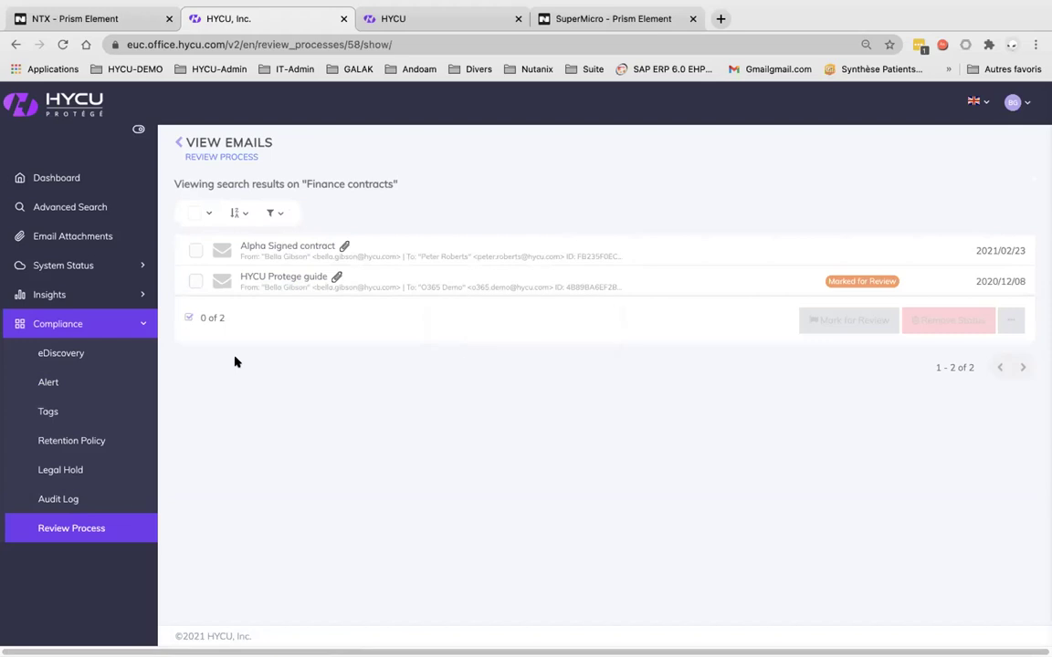
pyautogui.click(56, 444)
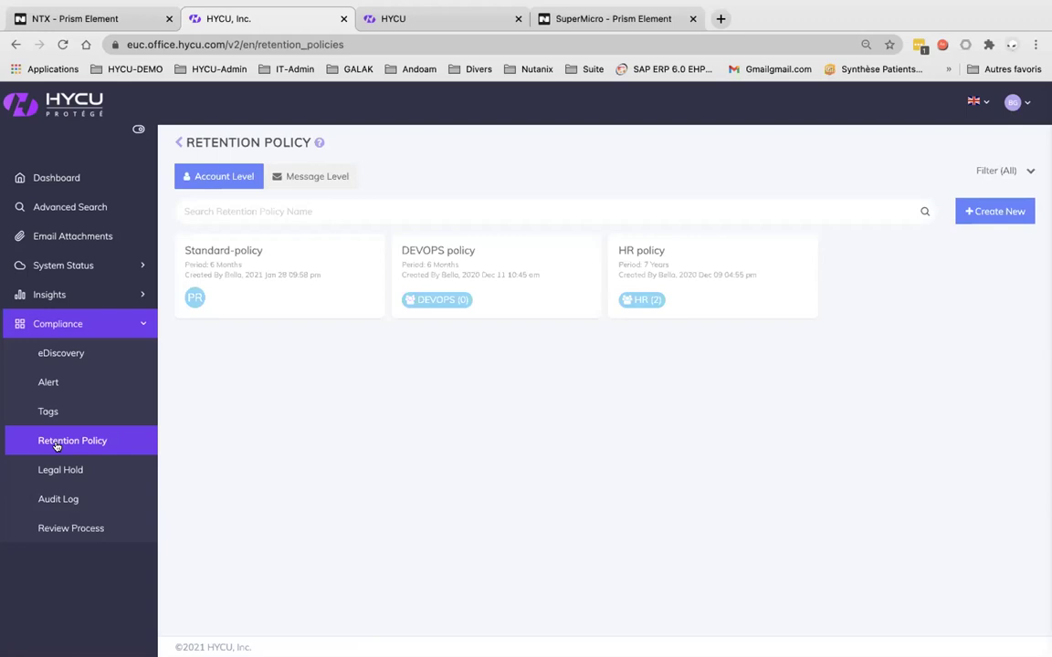
# View the Finance department legal hold, then go to the Audit Log search
pyautogui.click(58, 467)
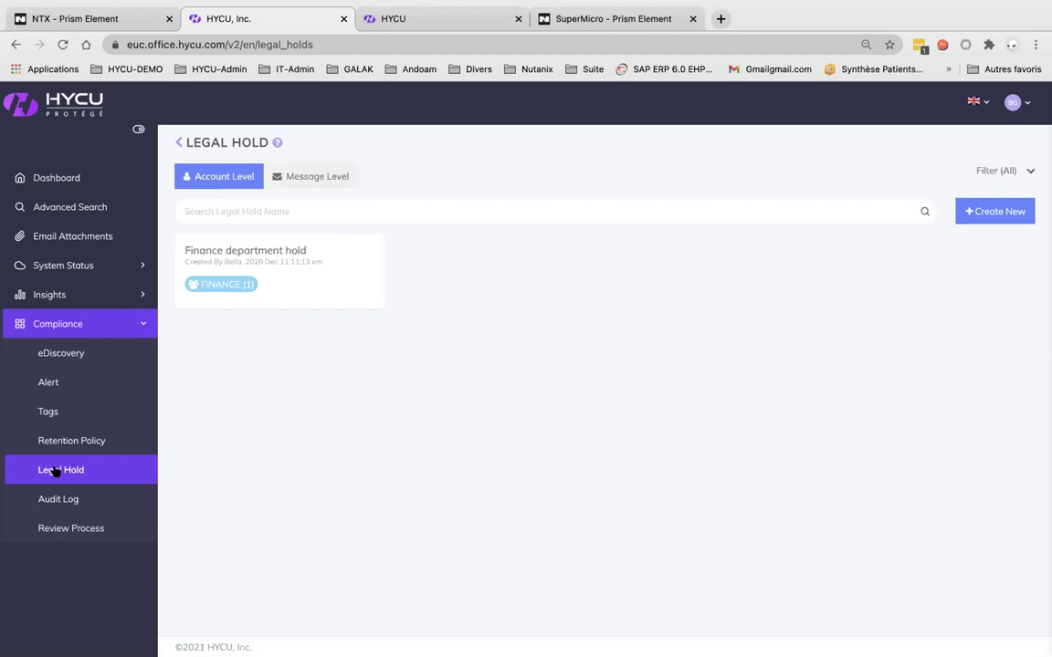
pyautogui.click(60, 500)
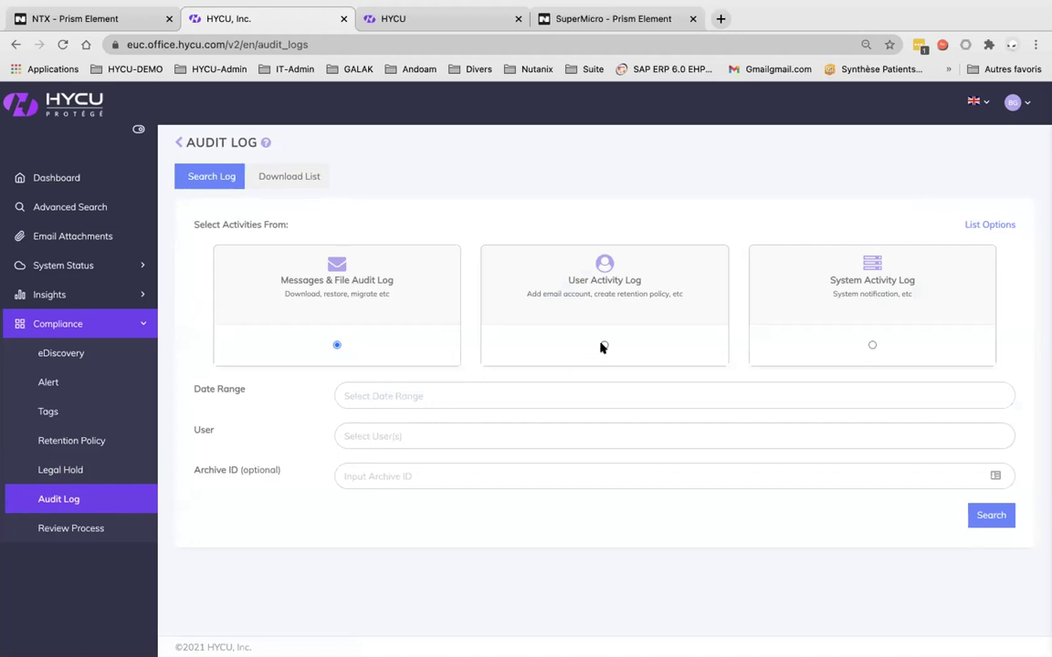
# Search the User Activity Log and scroll through its results table
pyautogui.click(602, 347)
pyautogui.click(990, 517)
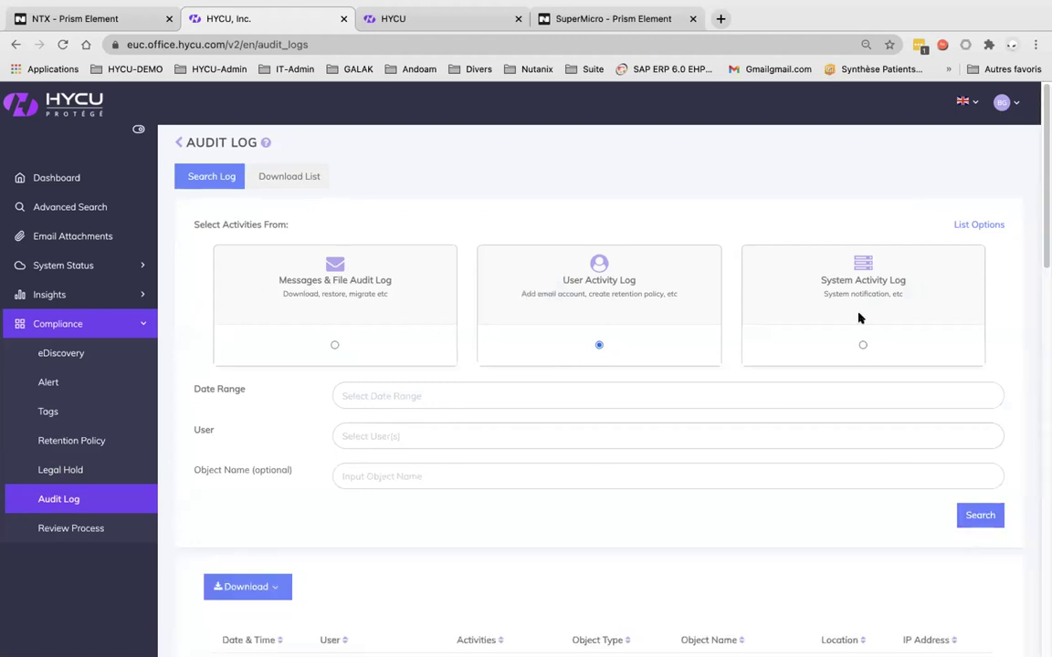
pyautogui.scroll(-5, 599, 383)
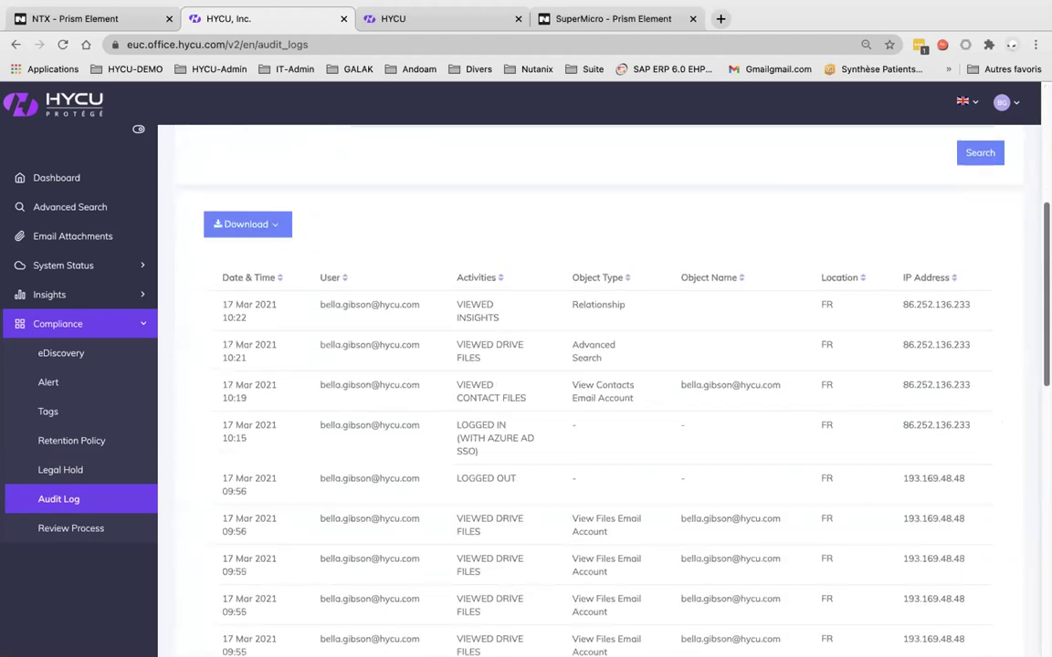
pyautogui.scroll(-7, 599, 384)
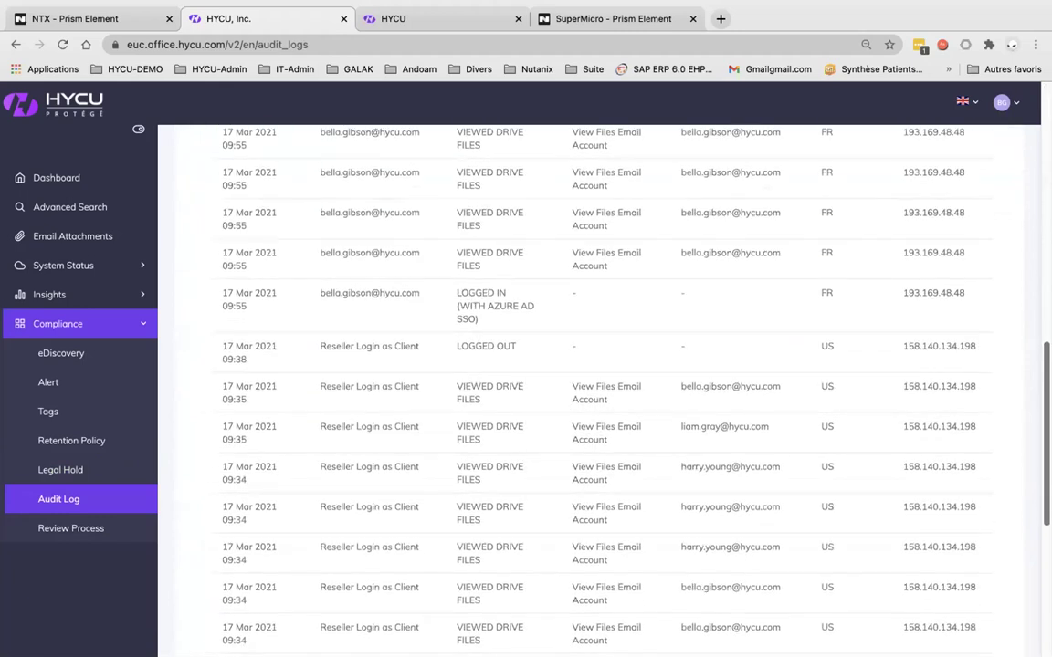
pyautogui.scroll(-4, 599, 383)
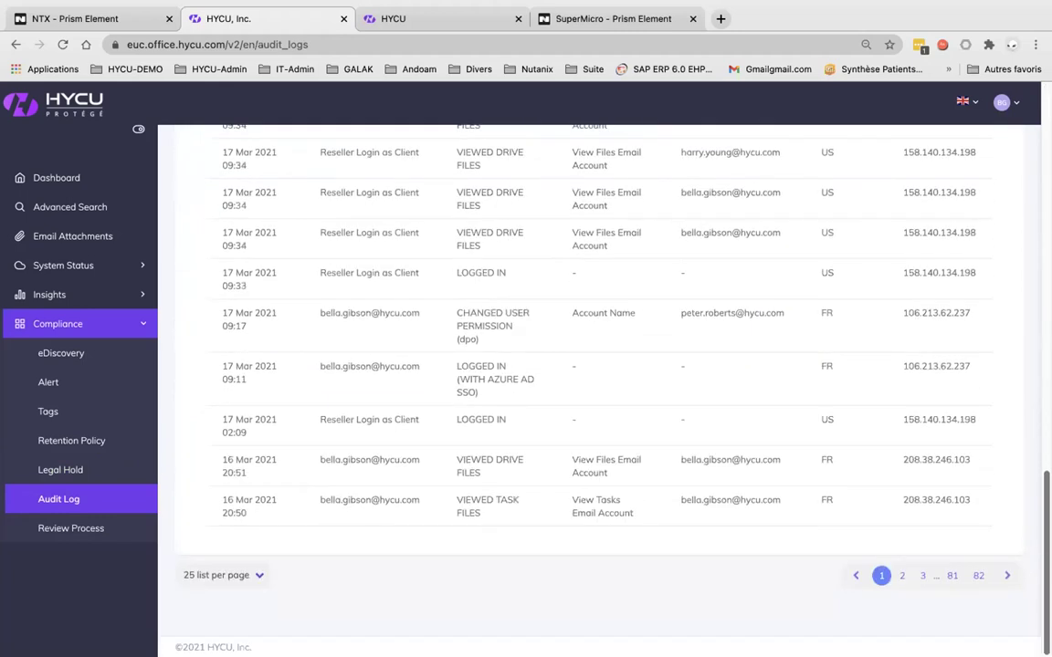
pyautogui.scroll(15, 417, 496)
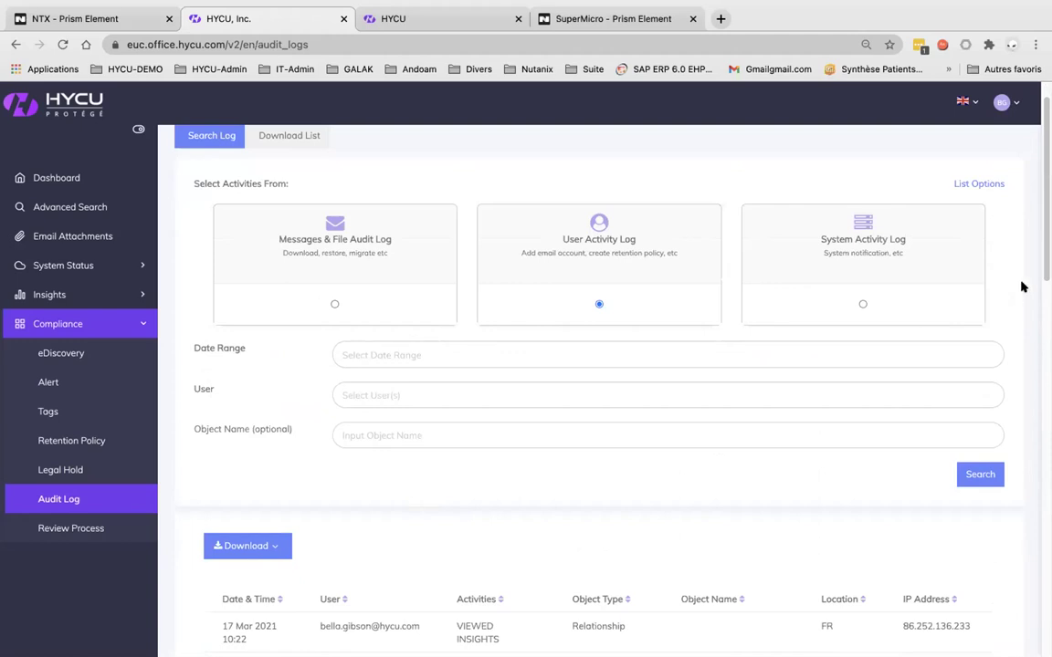
pyautogui.scroll(2, 599, 365)
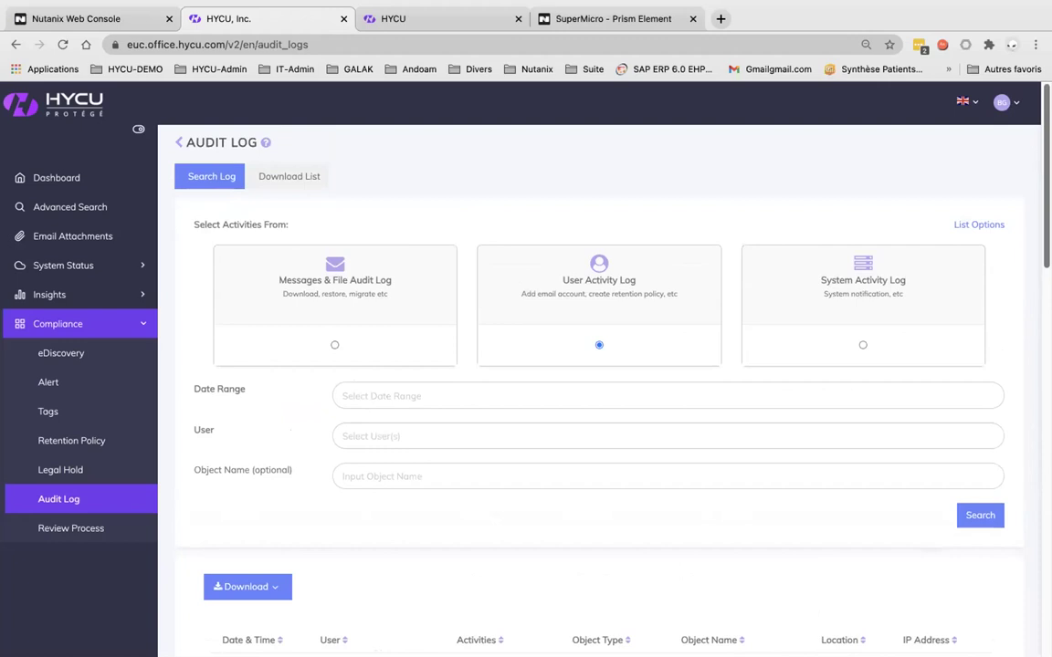
pyautogui.scroll(-5, 599, 384)
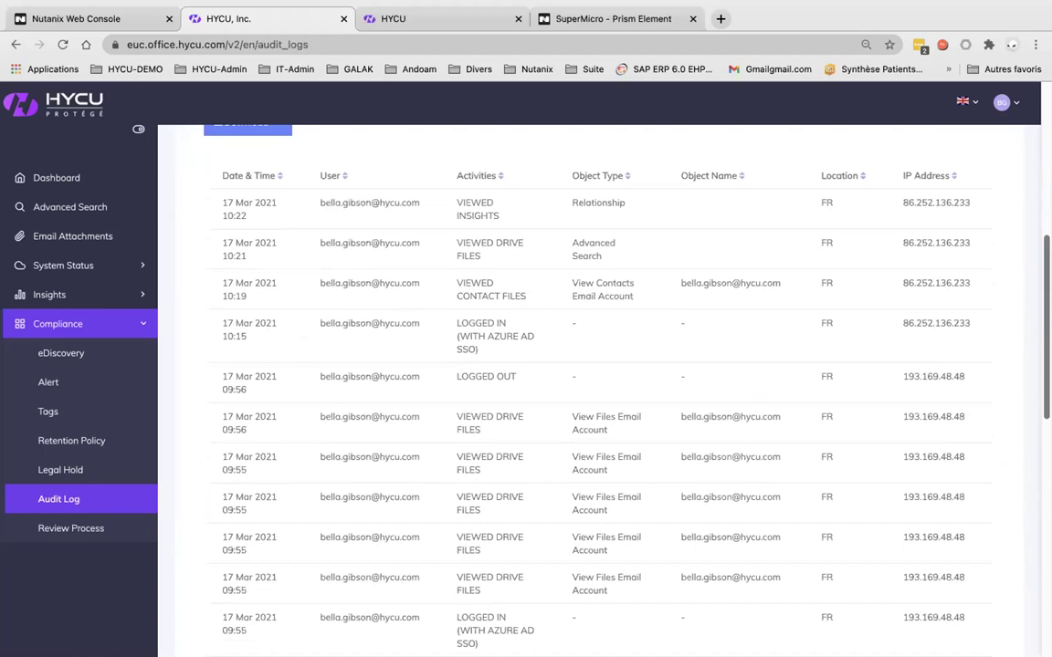
pyautogui.scroll(-5, 1025, 493)
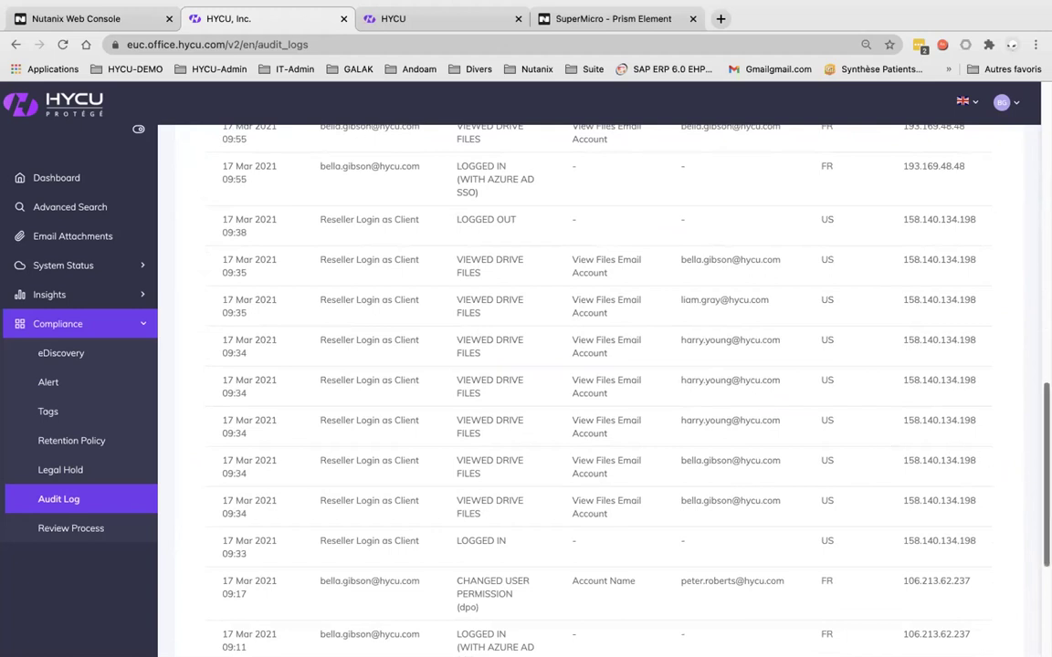
pyautogui.scroll(5, 1005, 471)
pyautogui.scroll(5, 599, 393)
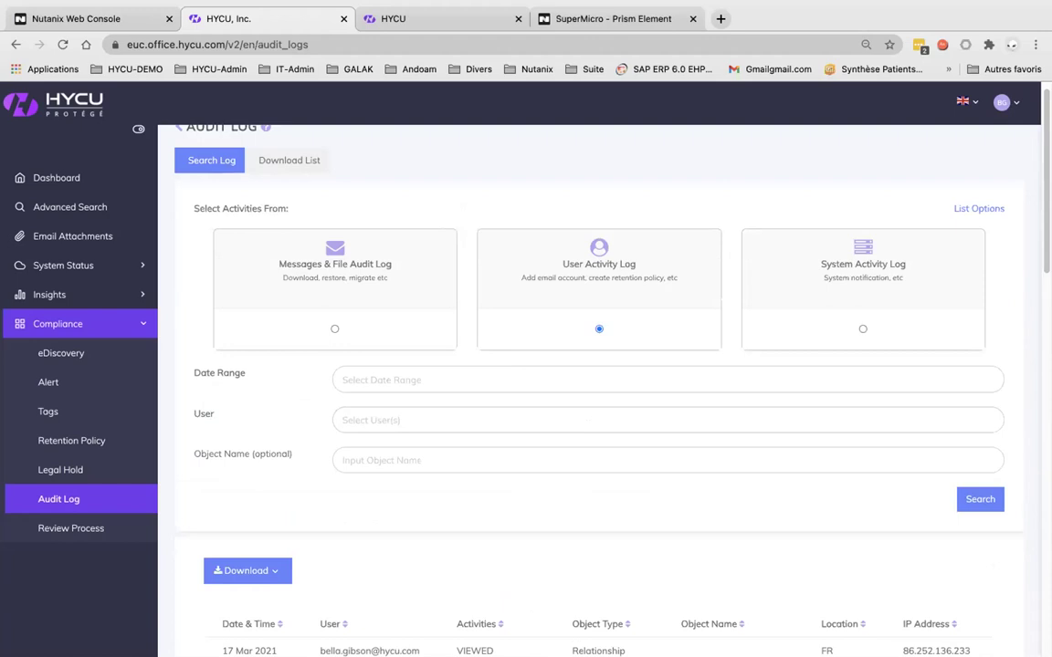
# In User Management, check the users' permission roles, leaving the first user as Full Admin
pyautogui.click(1012, 107)
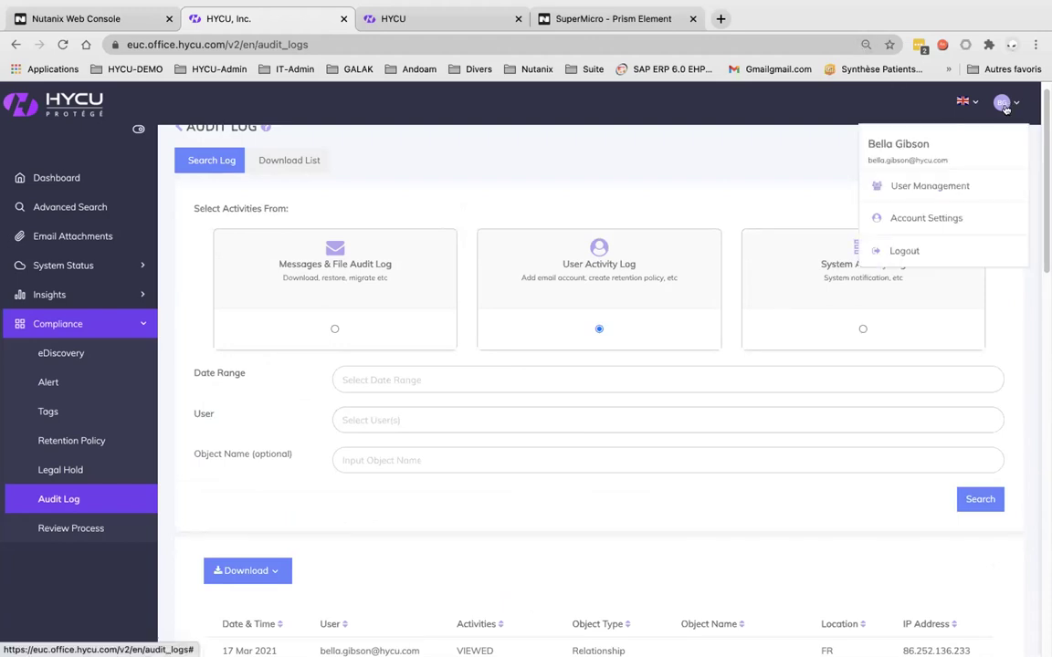
pyautogui.click(893, 186)
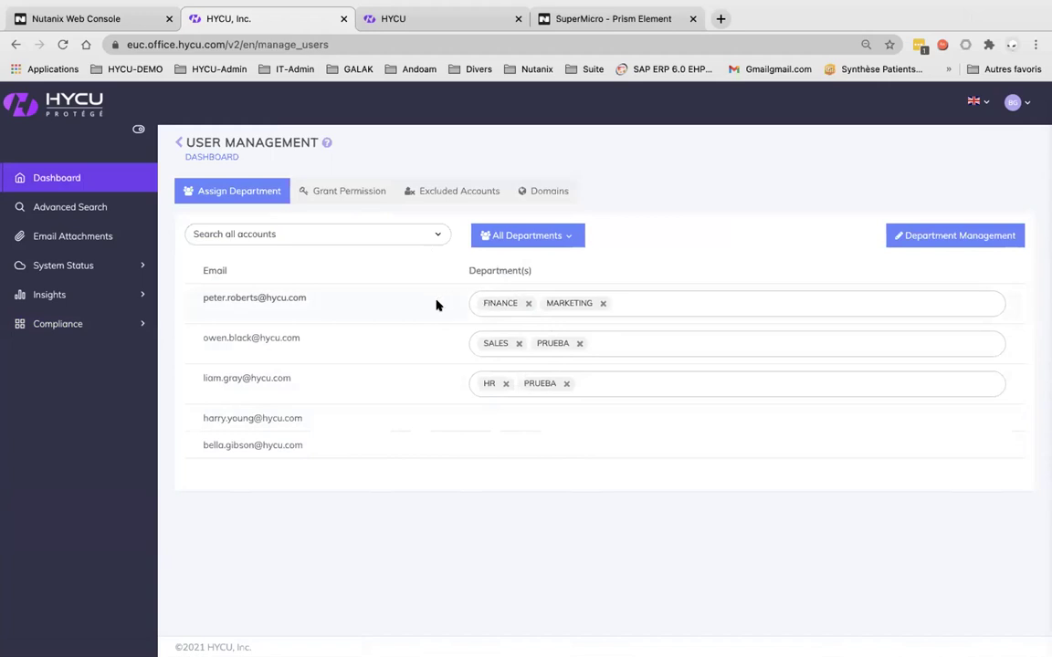
pyautogui.click(362, 198)
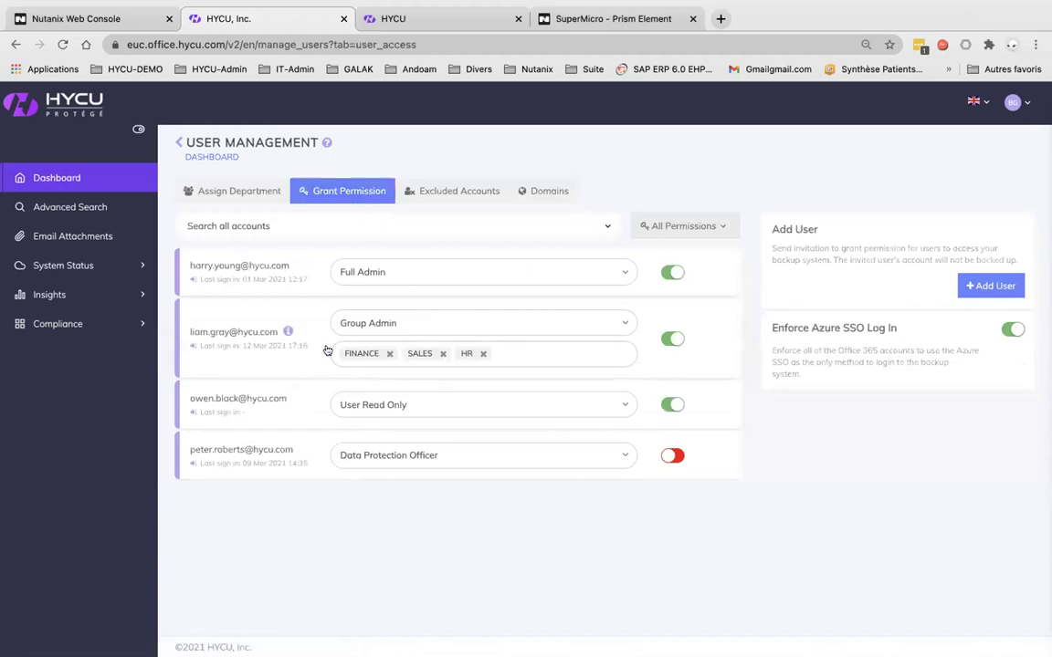
pyautogui.click(626, 271)
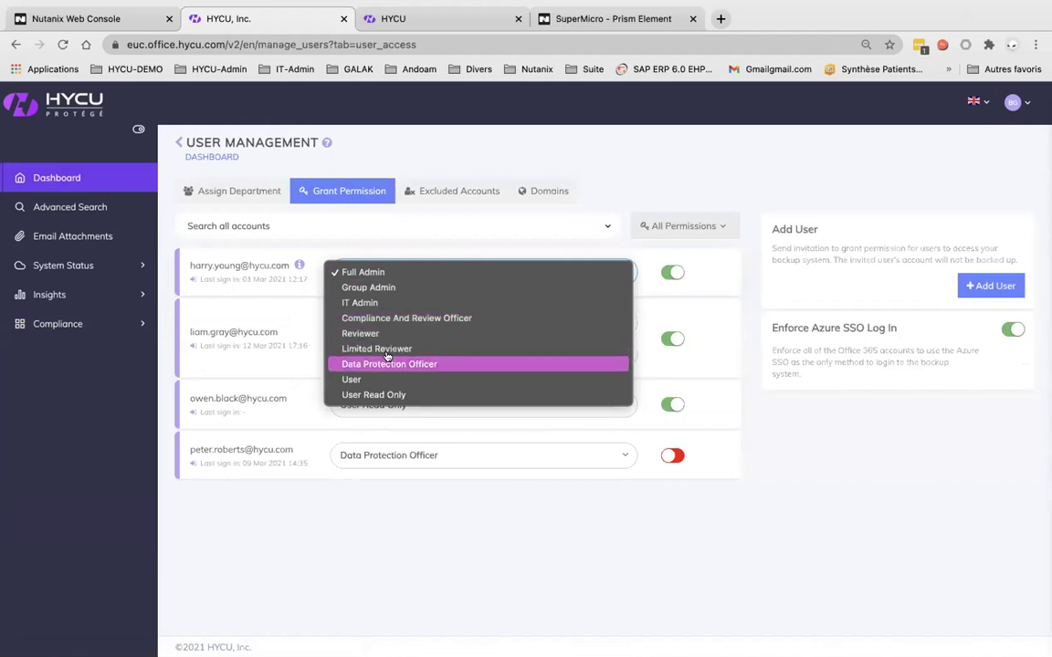
pyautogui.click(340, 547)
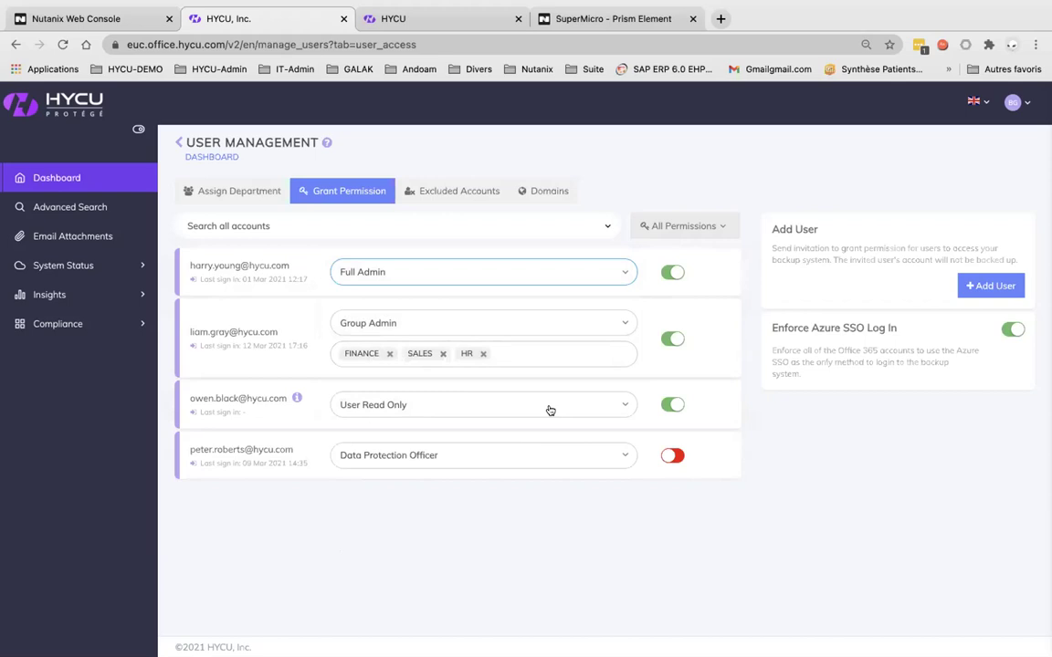
# View the hycu.com internal domain, then go to Account Settings
pyautogui.click(549, 191)
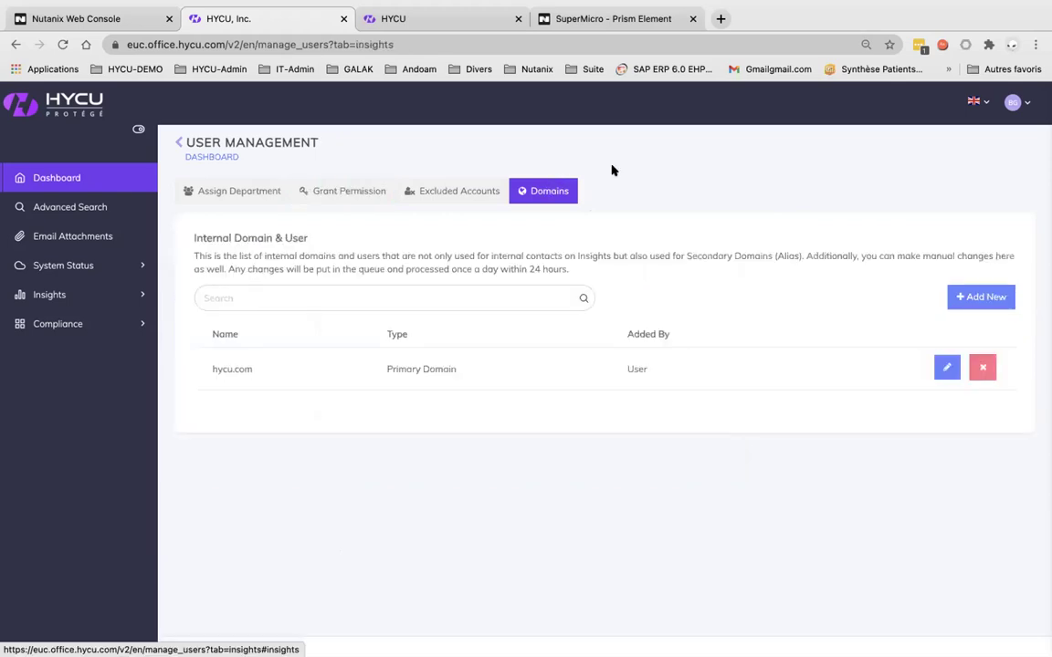
pyautogui.click(1009, 106)
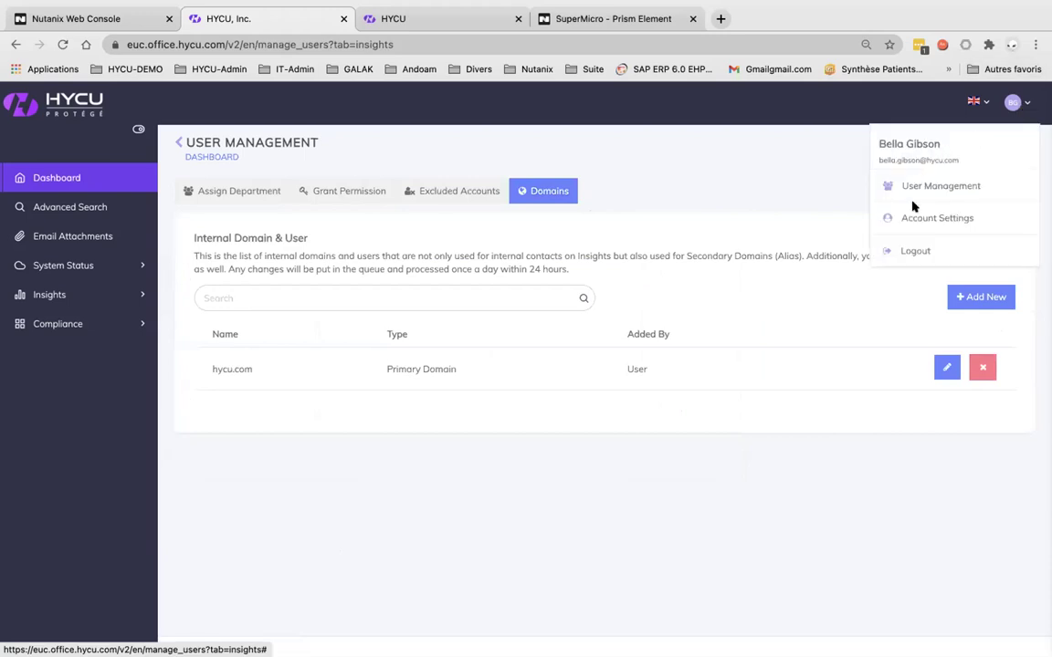
pyautogui.click(882, 217)
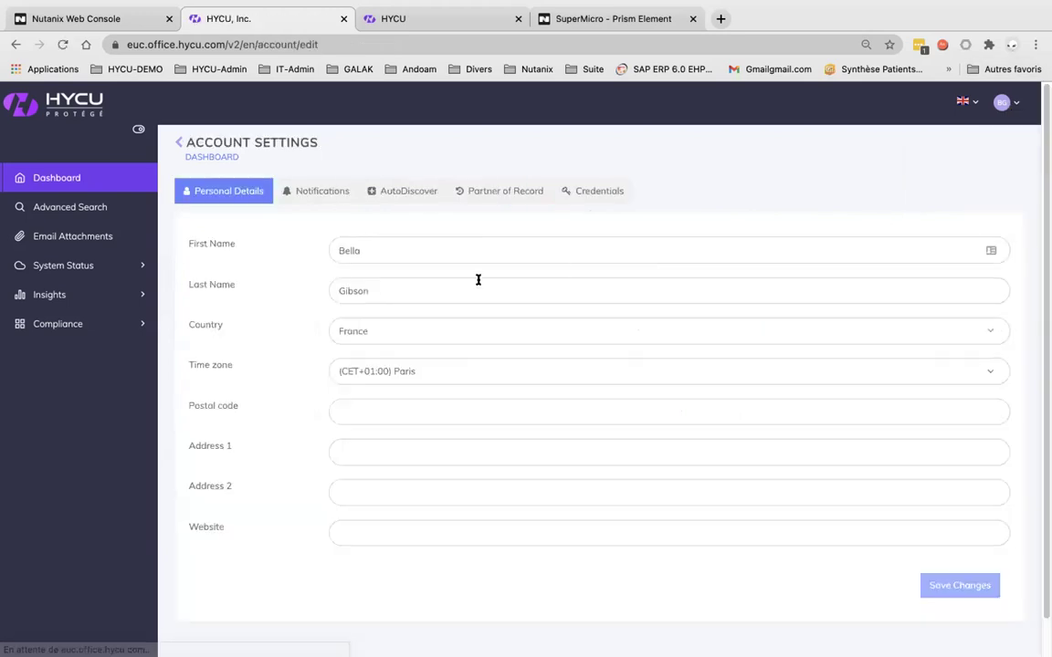
# Review Notifications, AutoDiscover and Credentials settings, then return to the dashboard showing 5 of 10 seats
pyautogui.click(325, 188)
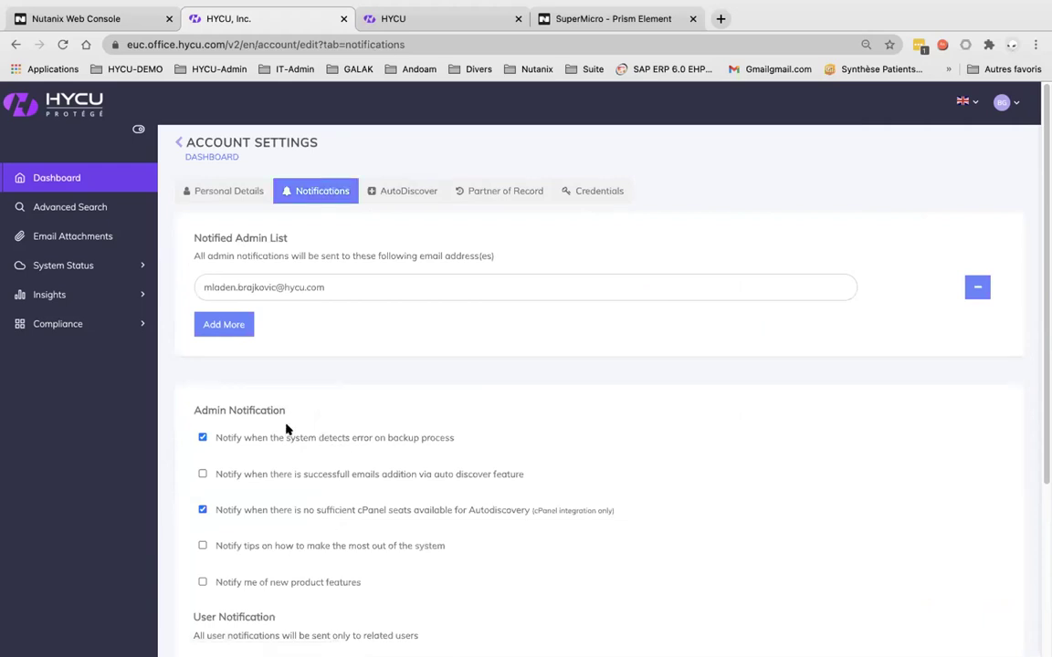
pyautogui.click(419, 191)
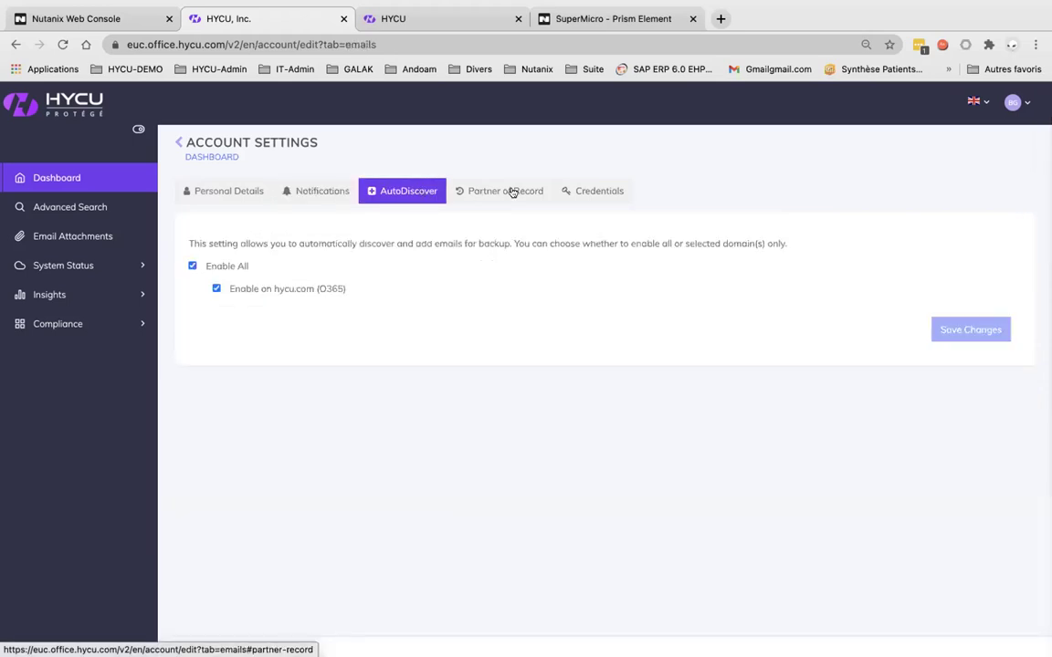
pyautogui.click(590, 195)
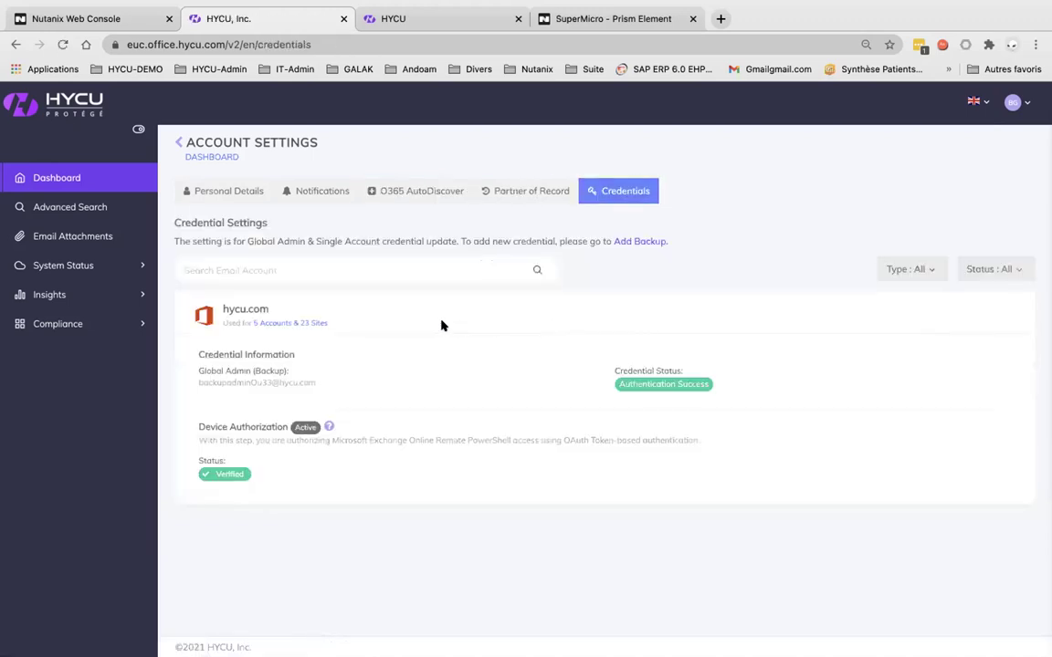
pyautogui.click(81, 181)
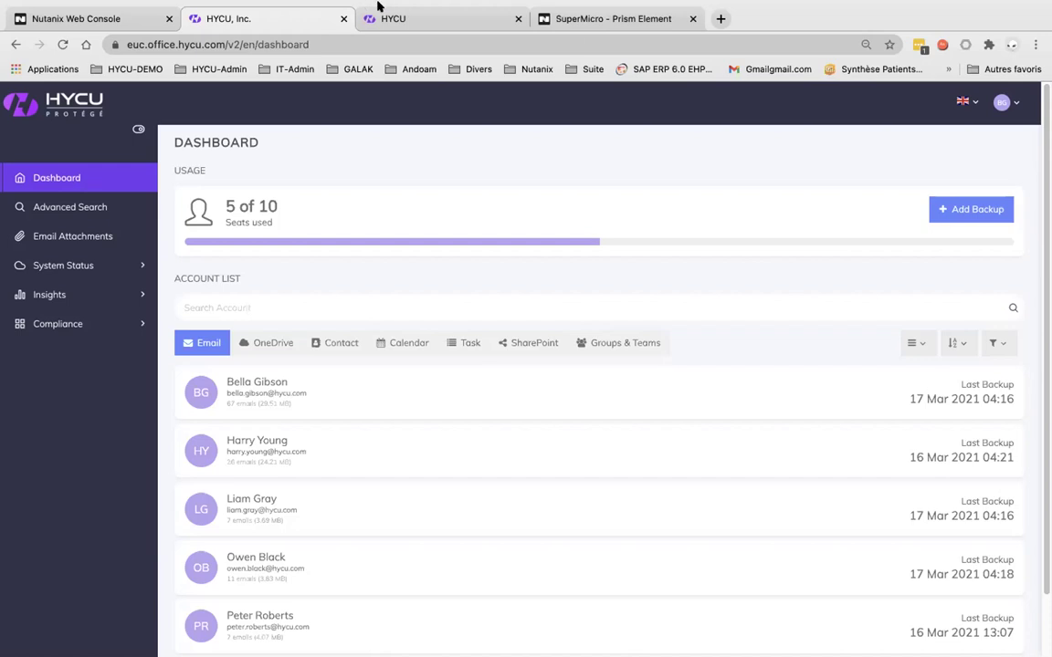
pyautogui.moveTo(593, 35)
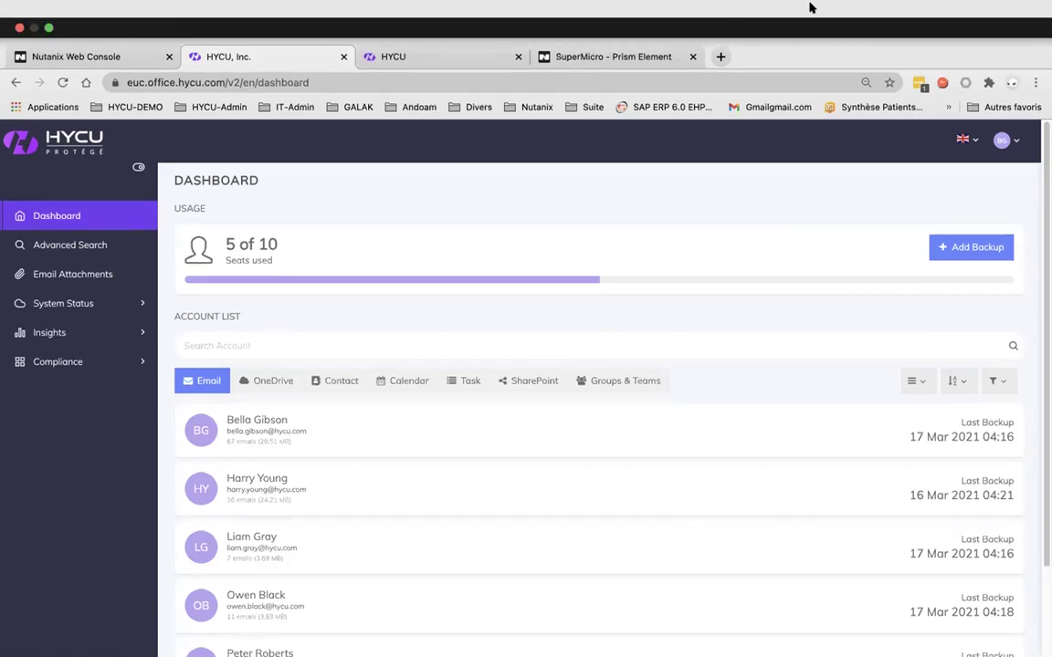